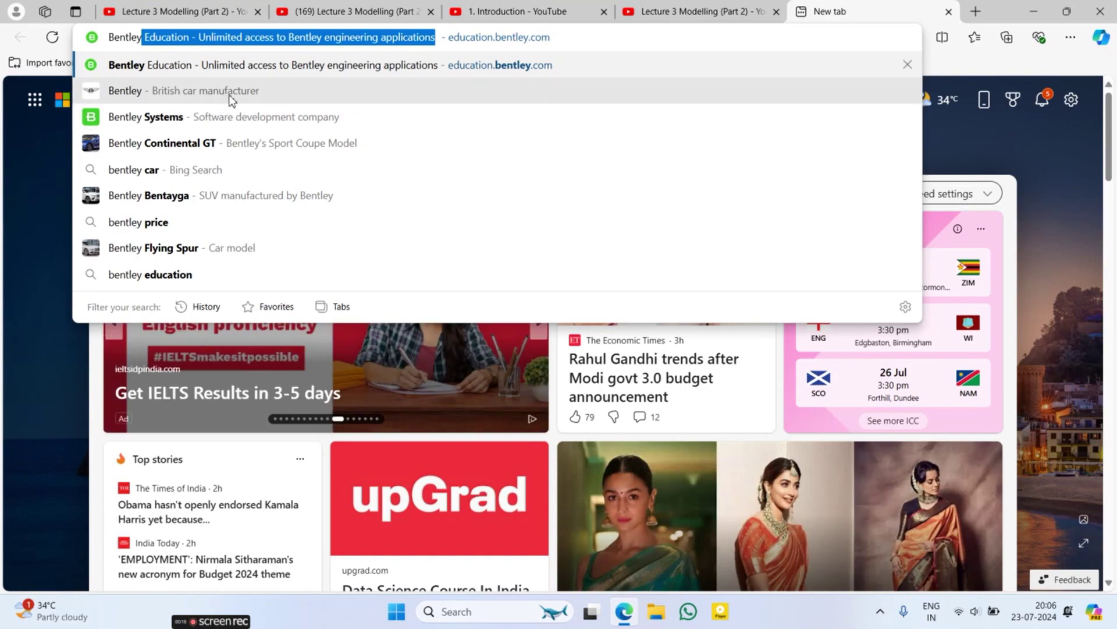
# Step: Open the Bentley Education site at education.bentley.com from the address-bar suggestion
pyautogui.click(292, 63)
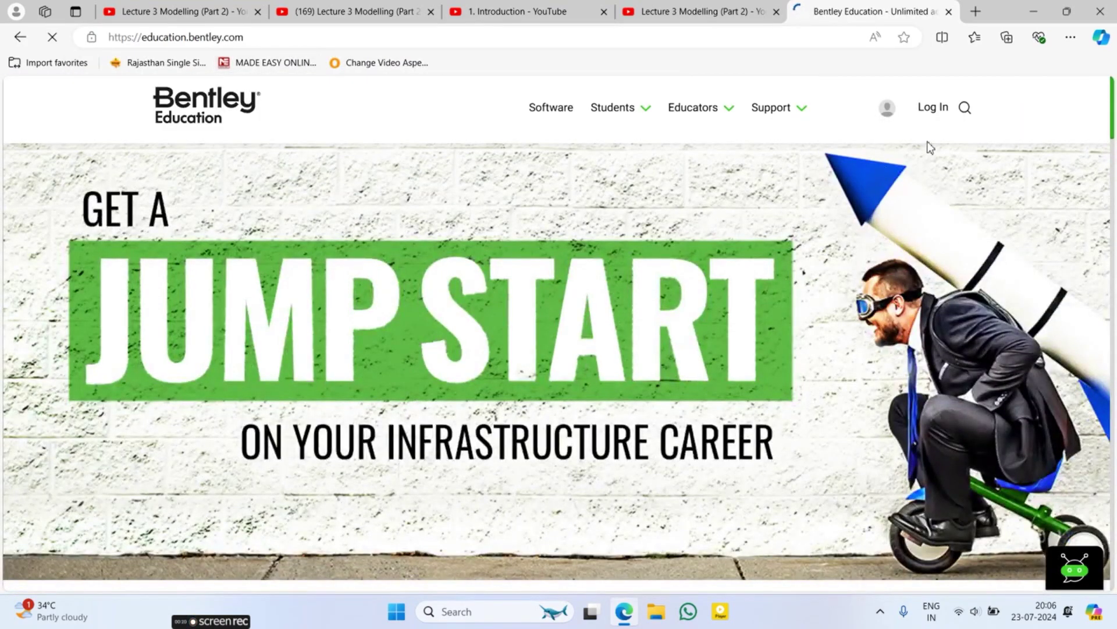
# Step: Start Log In, enter the account e-mail address, and continue to the password prompt
pyautogui.click(940, 111)
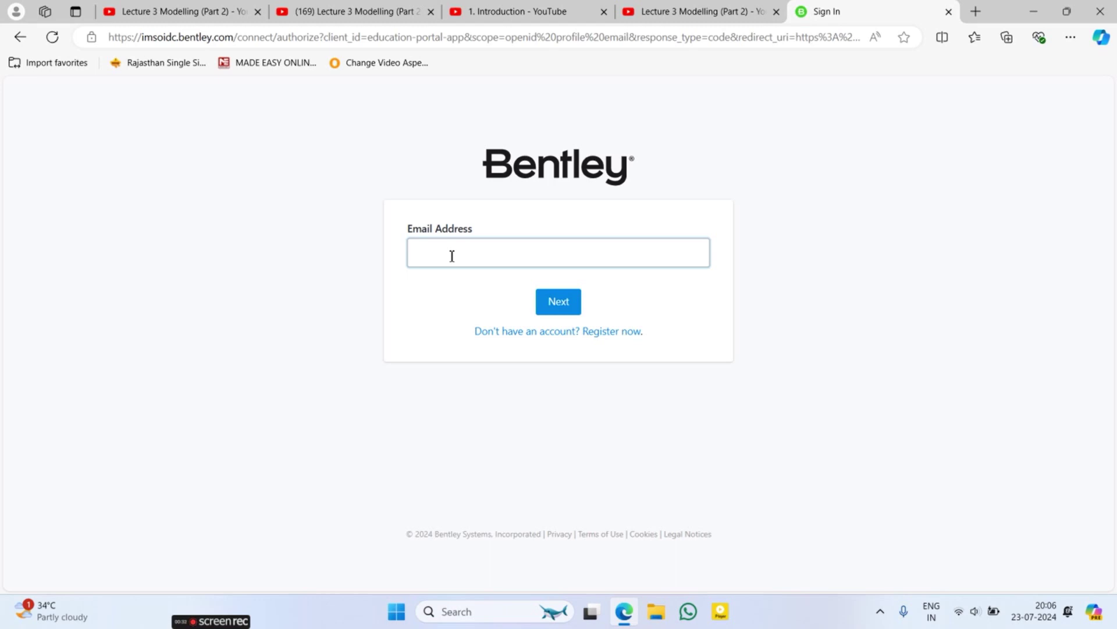
pyautogui.click(451, 256)
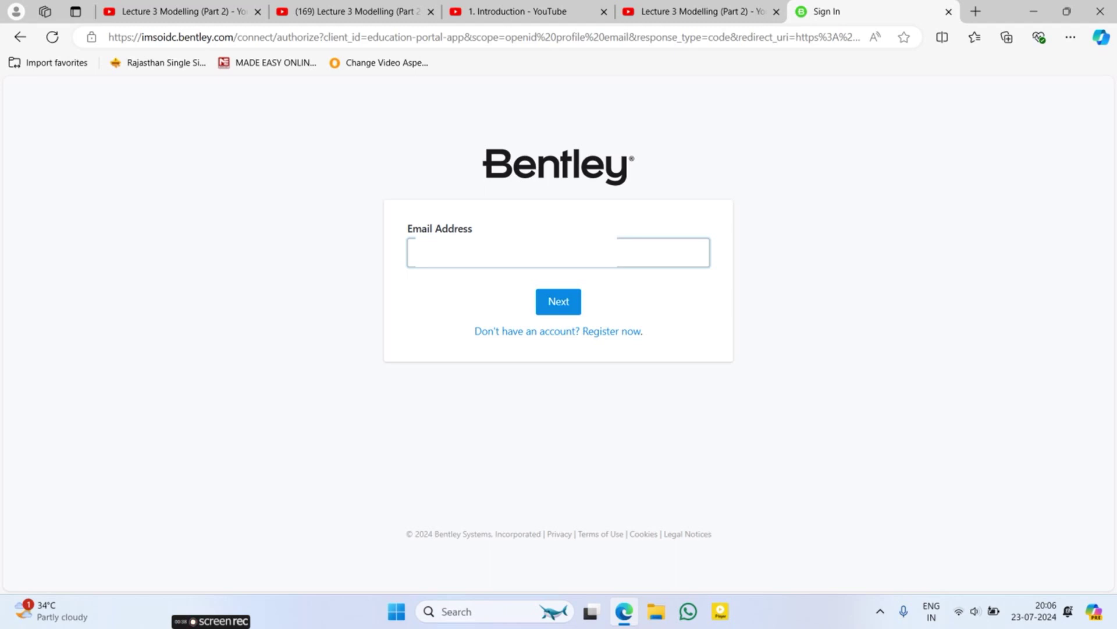
pyautogui.press('Return')
pyautogui.press('Return')
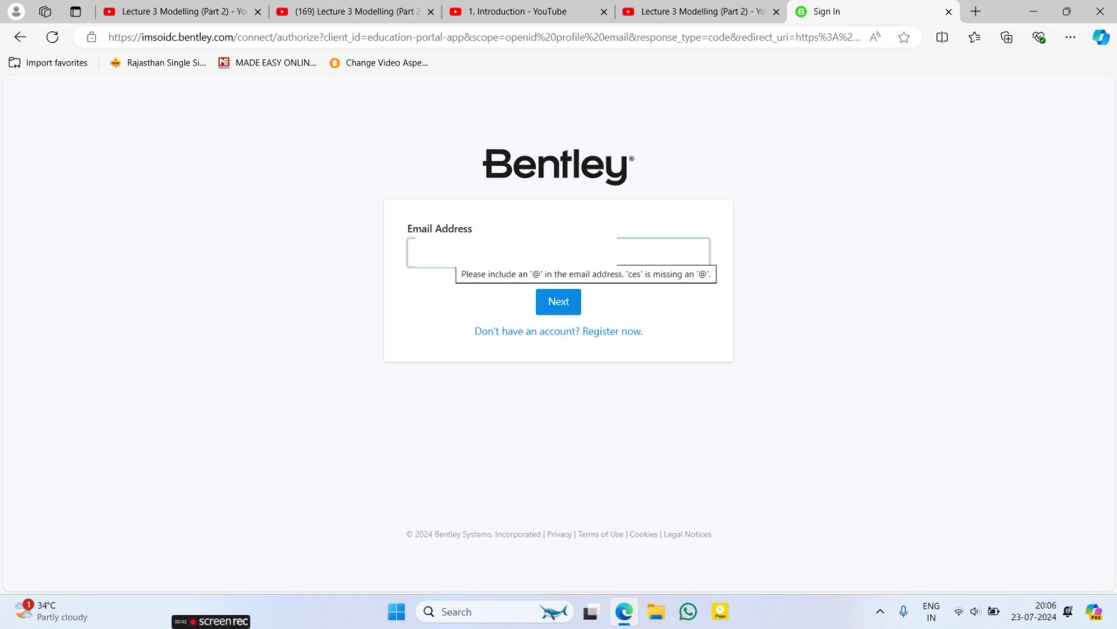
pyautogui.press('Return')
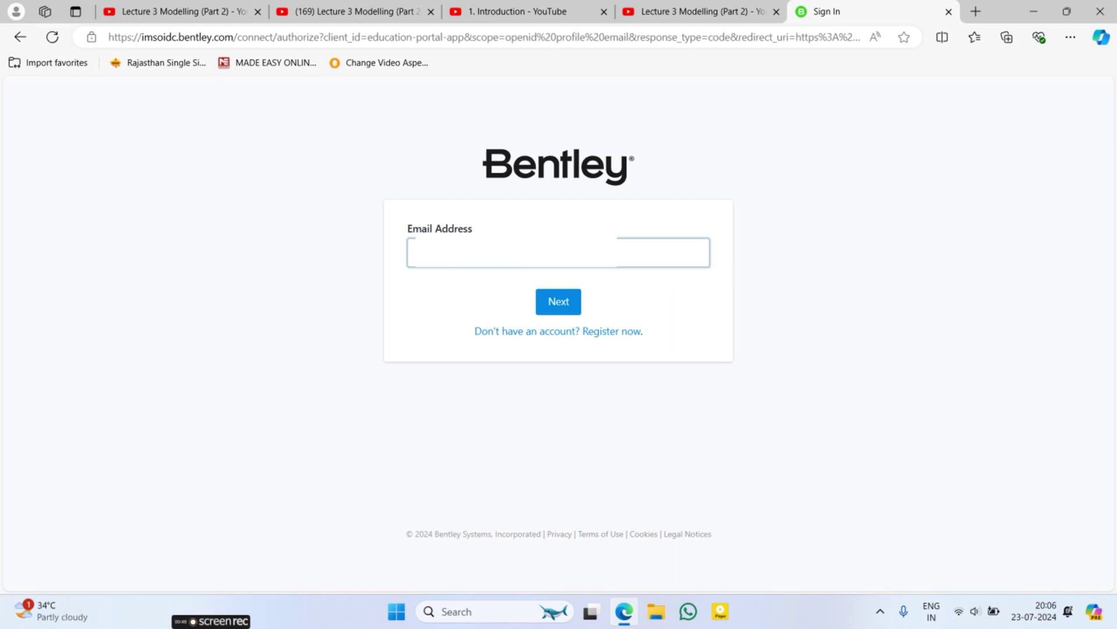
pyautogui.press('Return')
pyautogui.press('Return')
pyautogui.click(552, 301)
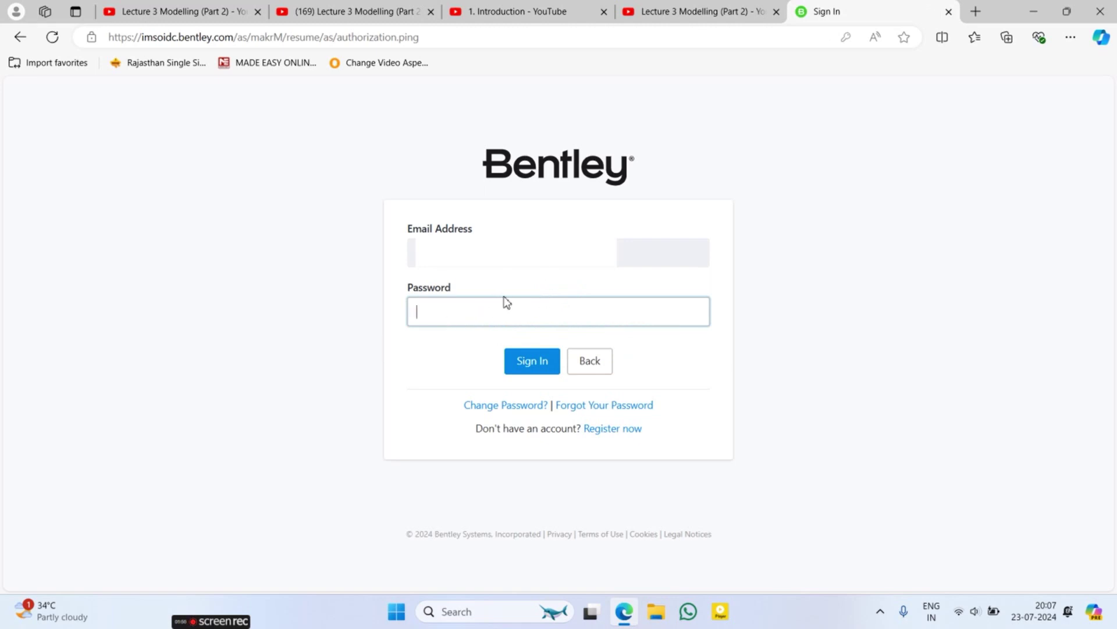
# Step: Go to Register now and fill in the first four Create Your Account fields
pyautogui.click(605, 429)
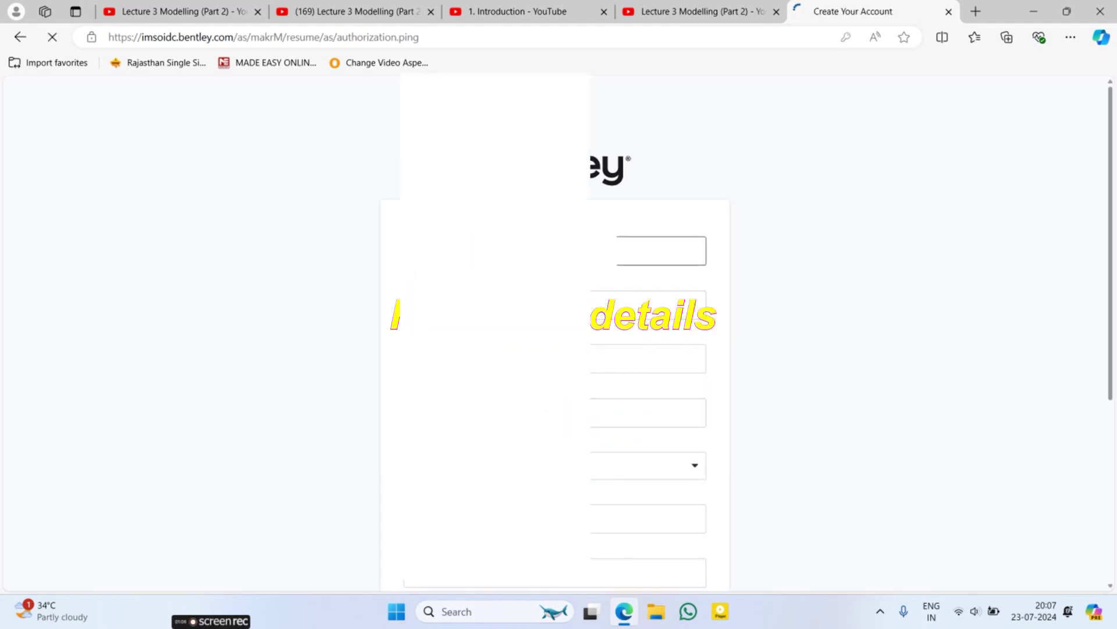
pyautogui.click(374, 260)
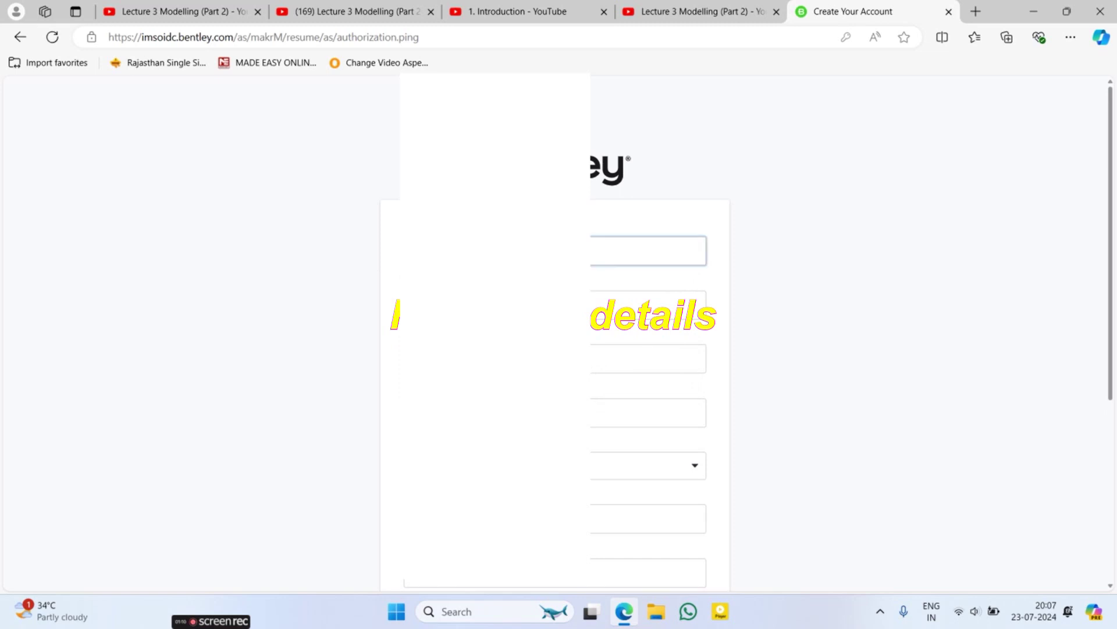
pyautogui.click(342, 343)
pyautogui.click(641, 305)
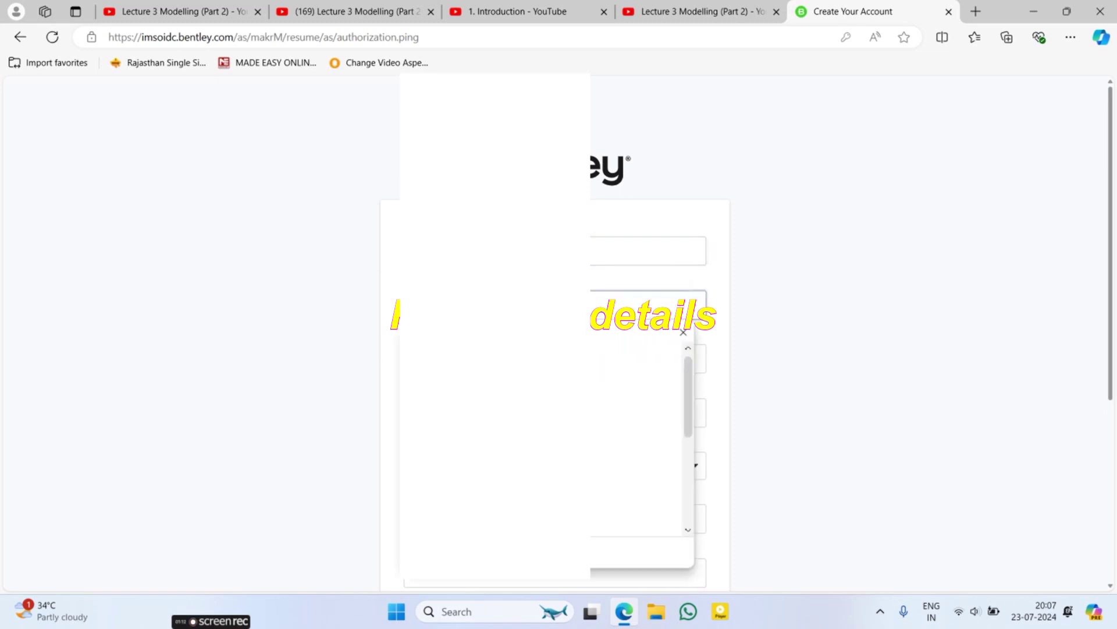
pyautogui.press('Escape')
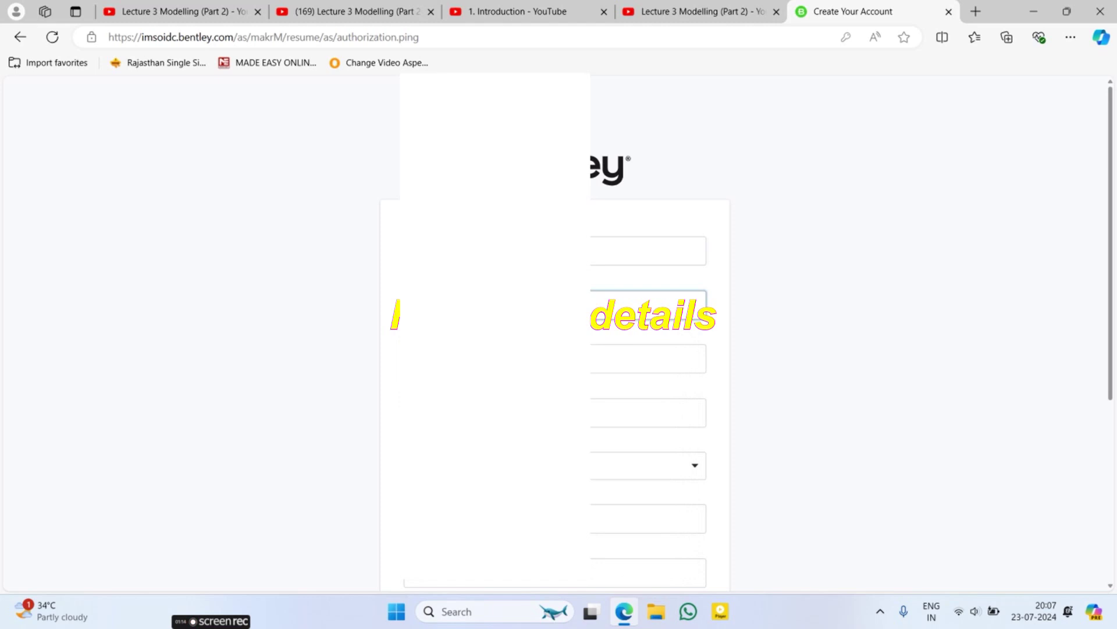
pyautogui.click(649, 359)
pyautogui.click(648, 412)
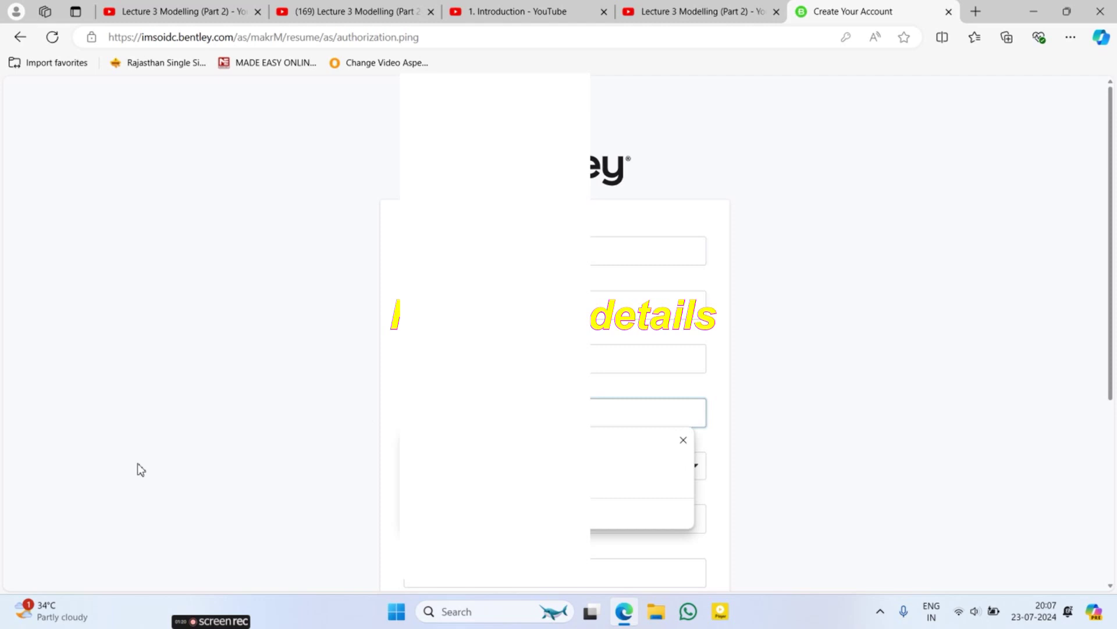
pyautogui.press('Escape')
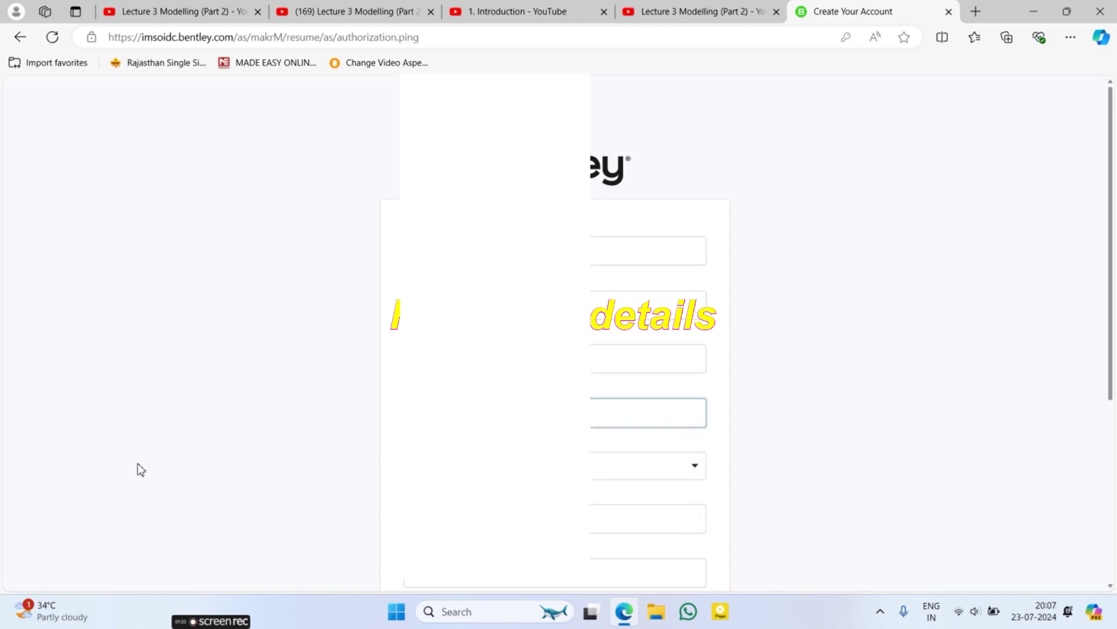
# Step: Choose the appropriate option in the registration form's dropdown field
pyautogui.press('Tab')
pyautogui.hotkey('alt', 'Down')
pyautogui.press('Down')
pyautogui.press('Down')
pyautogui.press('Down')
pyautogui.press('Down')
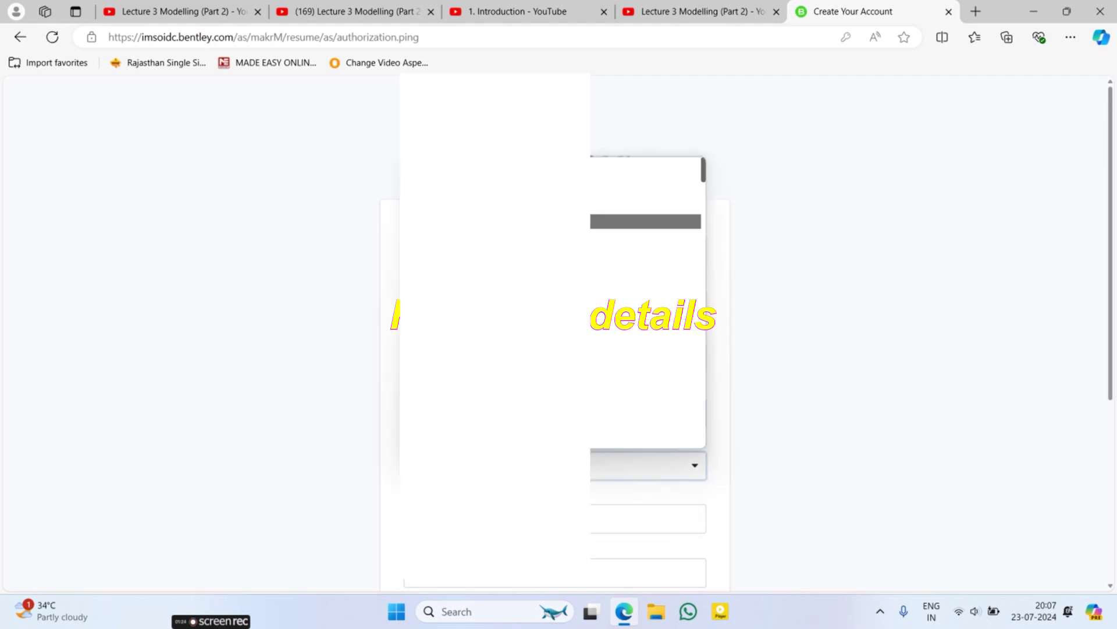
pyautogui.write('i')
pyautogui.press('Up')
pyautogui.press('Up')
pyautogui.press('Up')
pyautogui.press('Up')
pyautogui.press('Up')
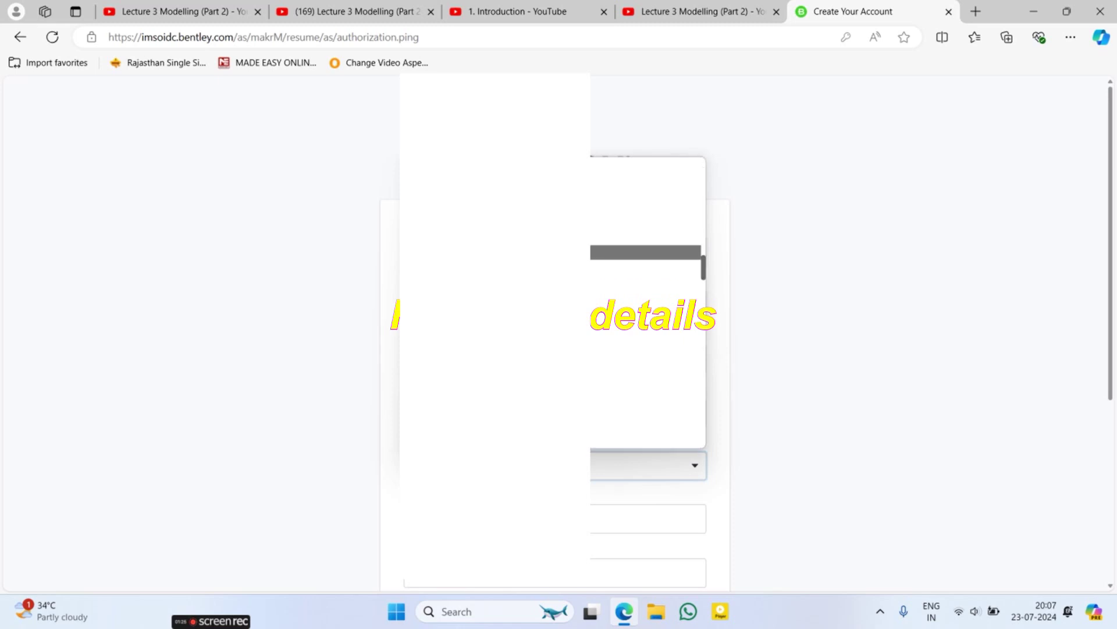
pyautogui.press('Down')
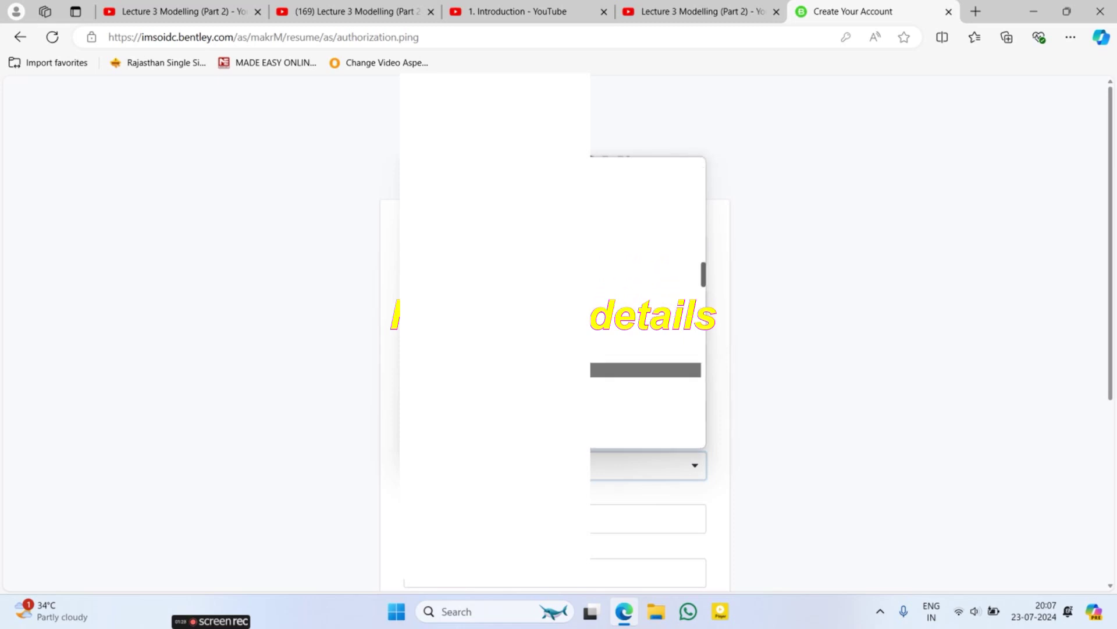
pyautogui.press('Return')
# Step: Enter a password and submit the registration form
pyautogui.press('Tab')
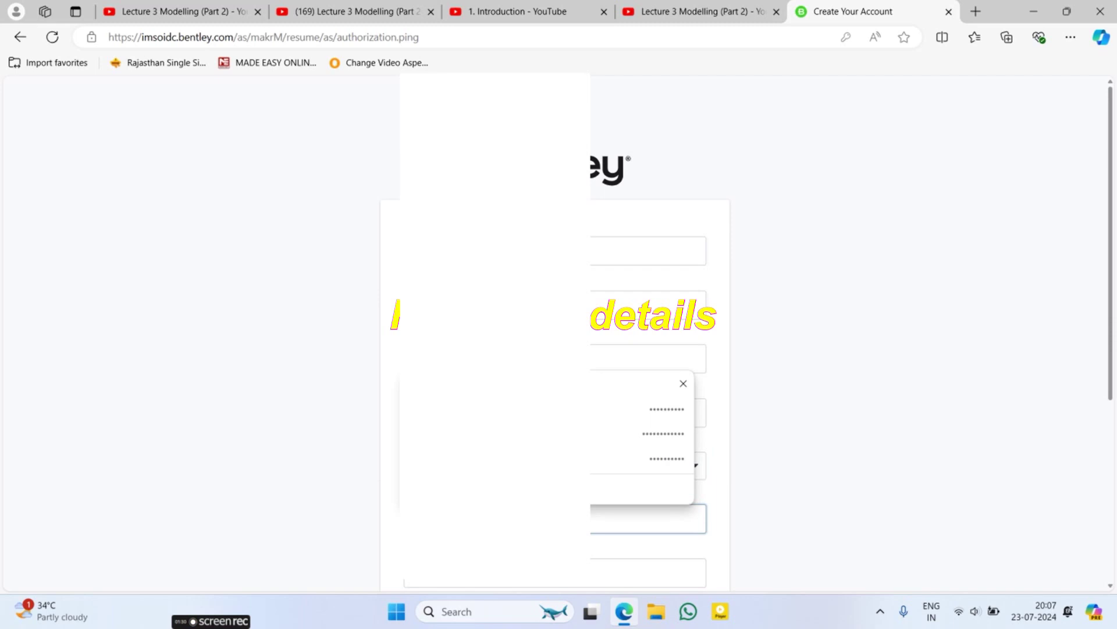
pyautogui.press('Escape')
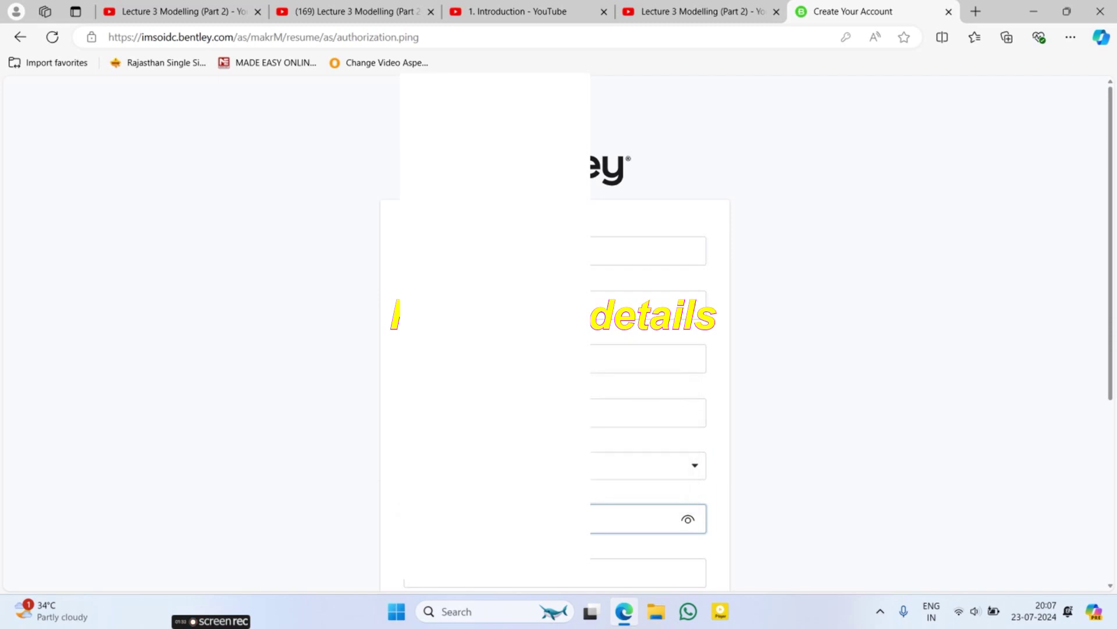
pyautogui.scroll(-2, 559, 326)
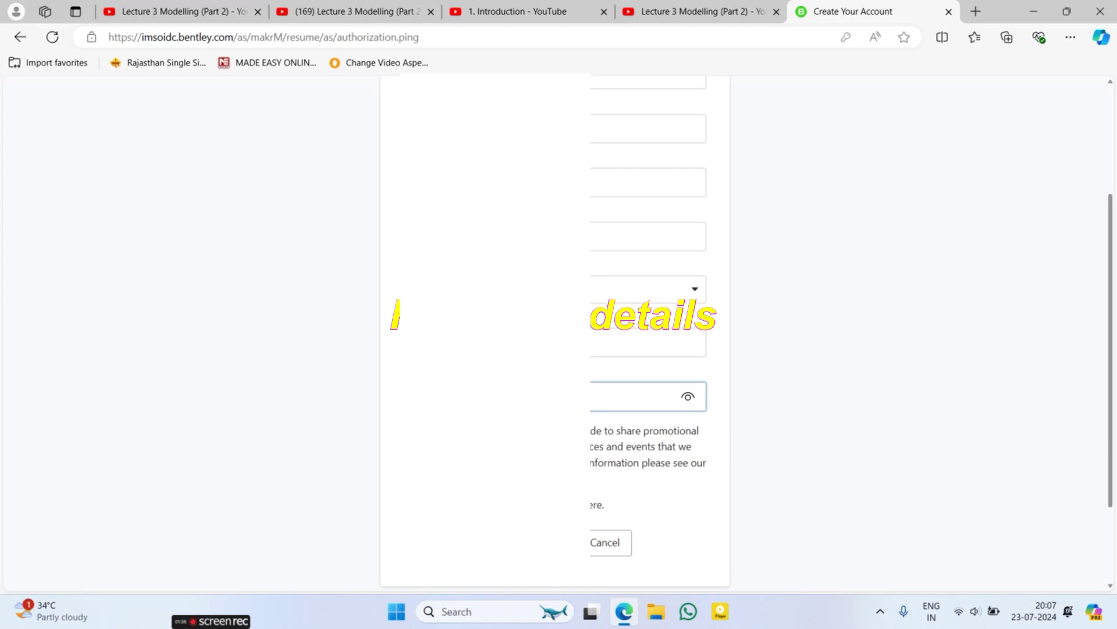
pyautogui.press('Return')
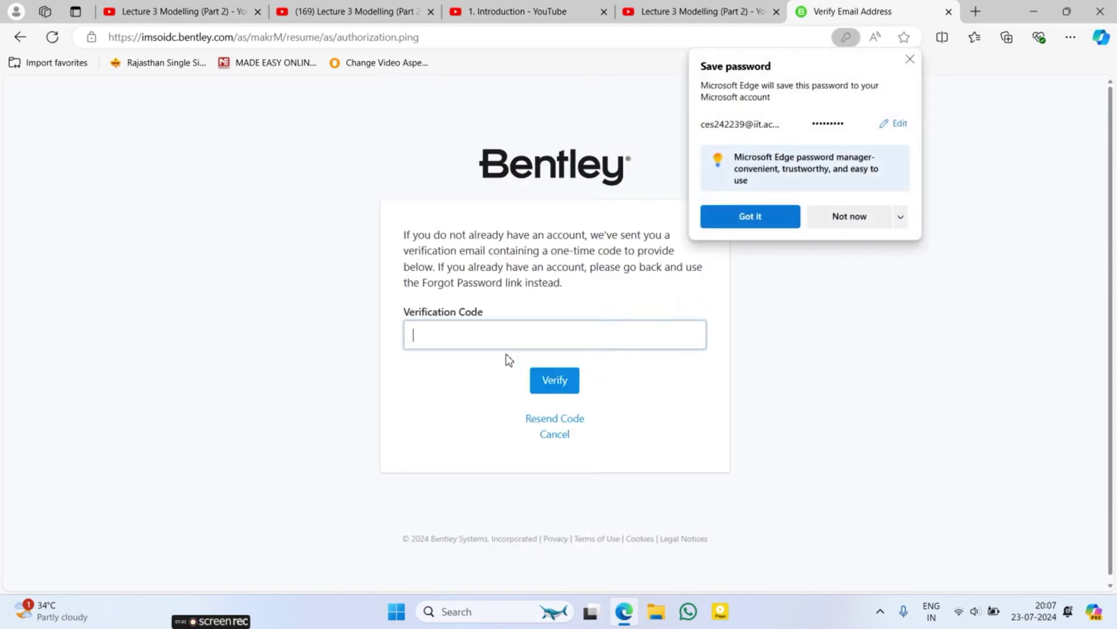
# Step: Dismiss Edge's Save password popup to return to the Sign In page
pyautogui.click(910, 59)
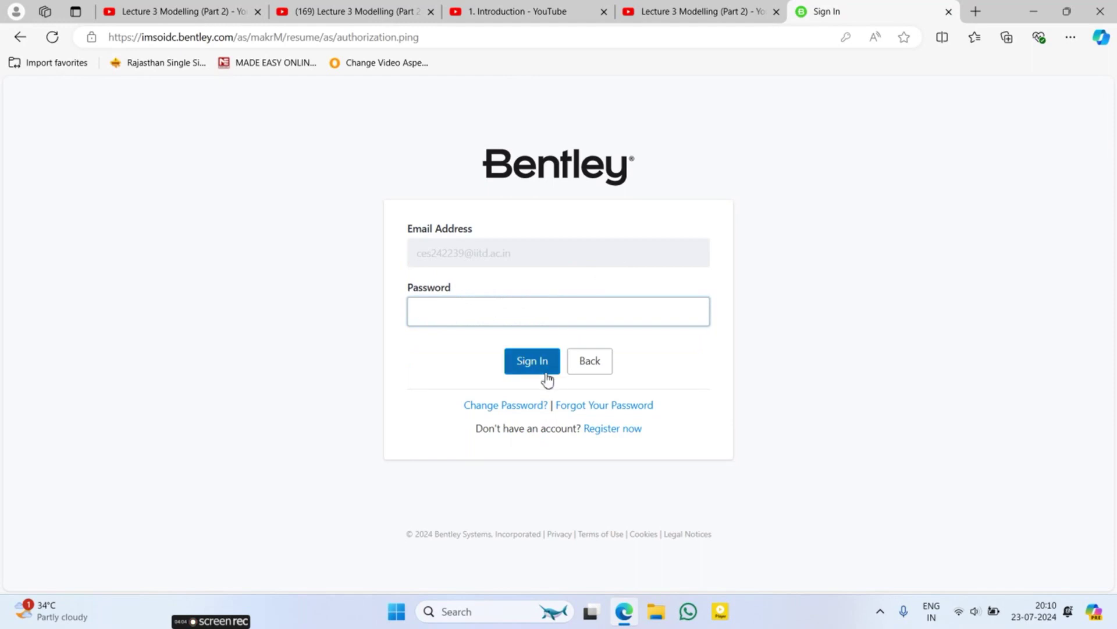
# Step: Enter the account password and sign in
pyautogui.click(439, 312)
pyautogui.write('••')
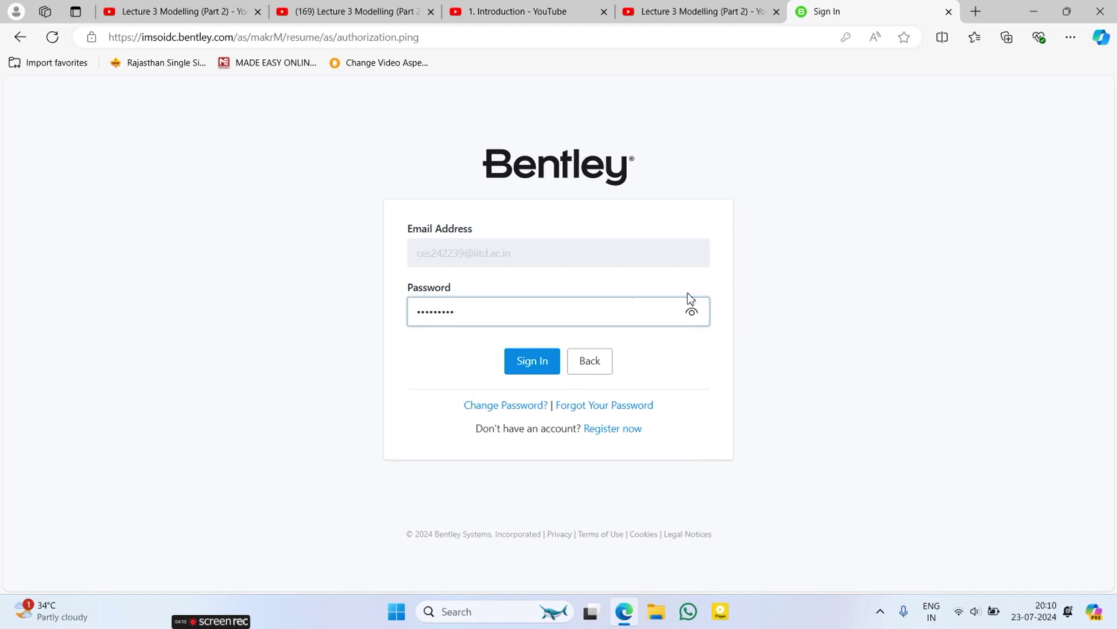
pyautogui.click(534, 359)
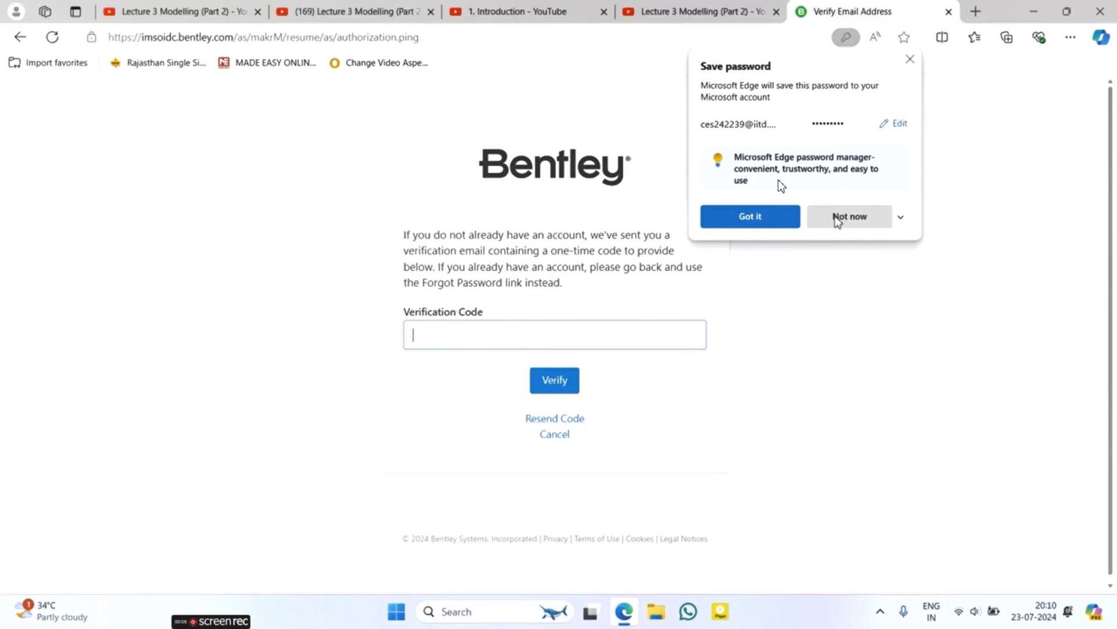
# Step: Decline saving the password, close the verification tab, and choose SETUP for the profile
pyautogui.click(836, 219)
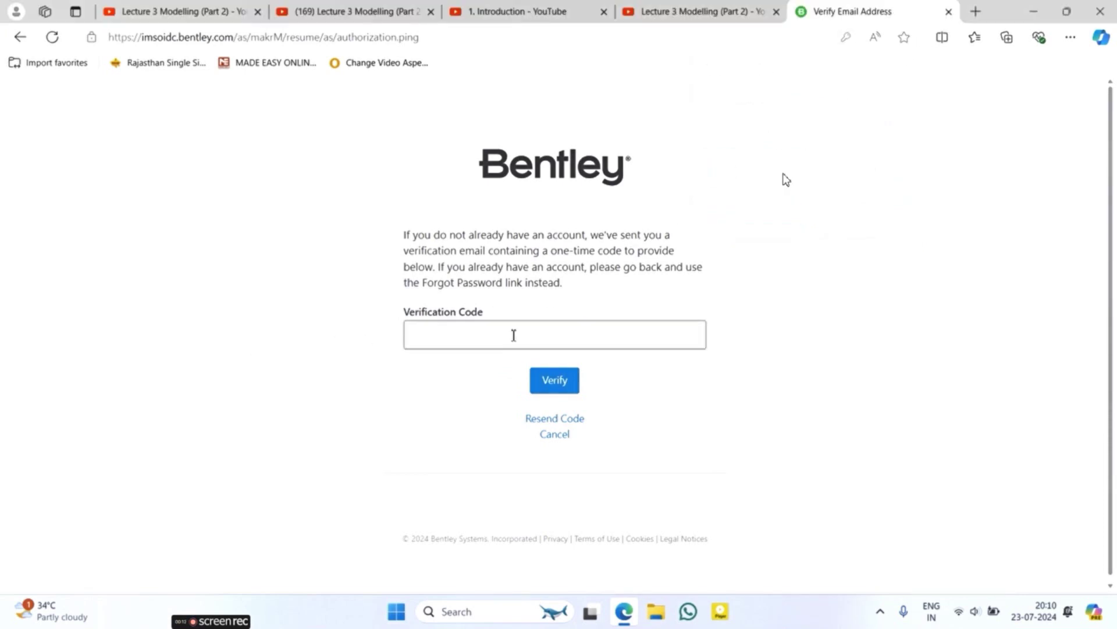
pyautogui.click(315, 294)
pyautogui.click(448, 332)
pyautogui.click(303, 305)
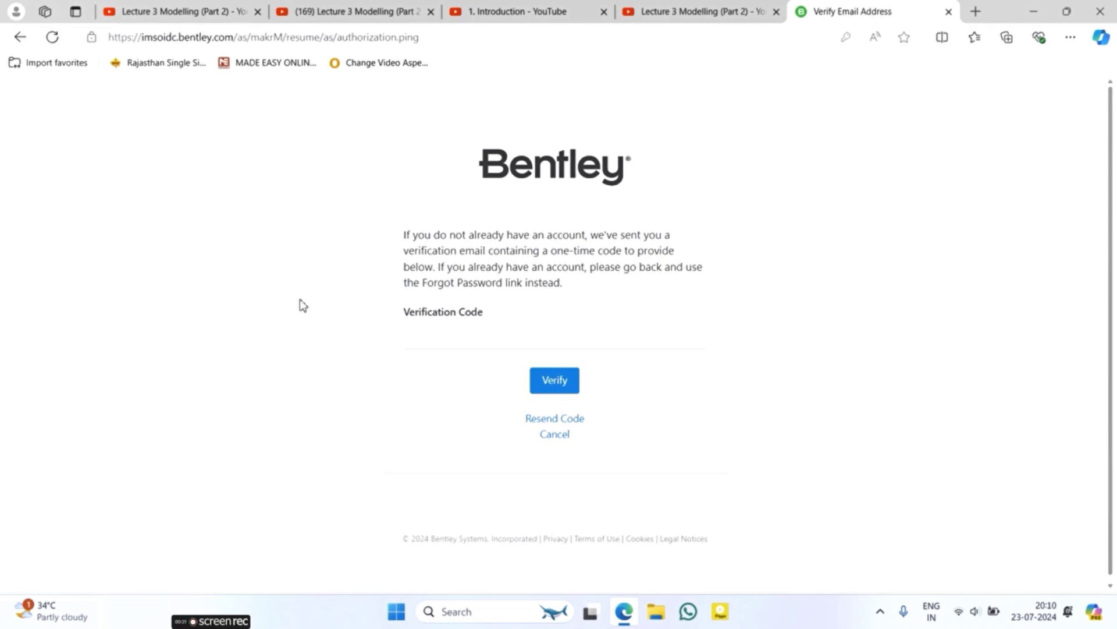
pyautogui.click(456, 334)
pyautogui.click(949, 11)
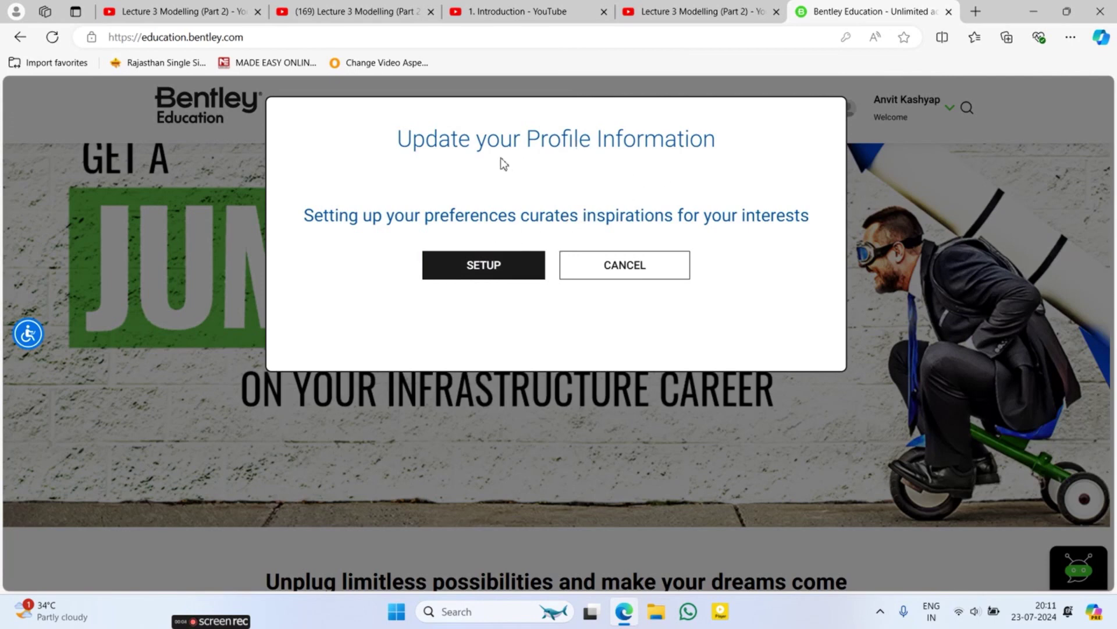
pyautogui.click(491, 268)
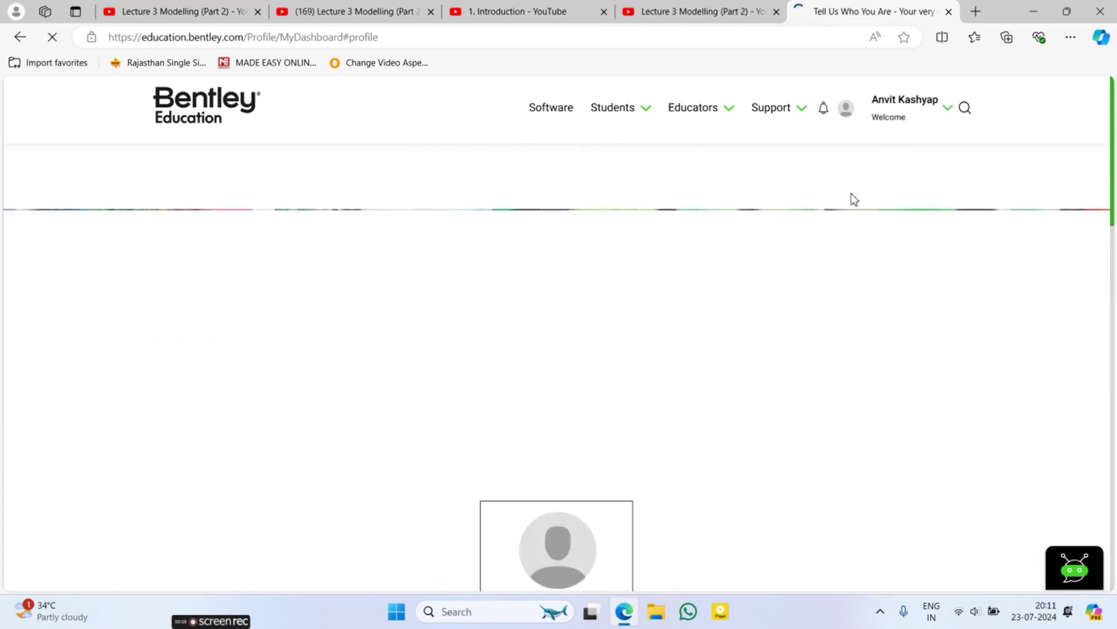
# Step: Keep profession as Student and set the institution to IIT DELHI, Delhi
pyautogui.scroll(-7, 668, 361)
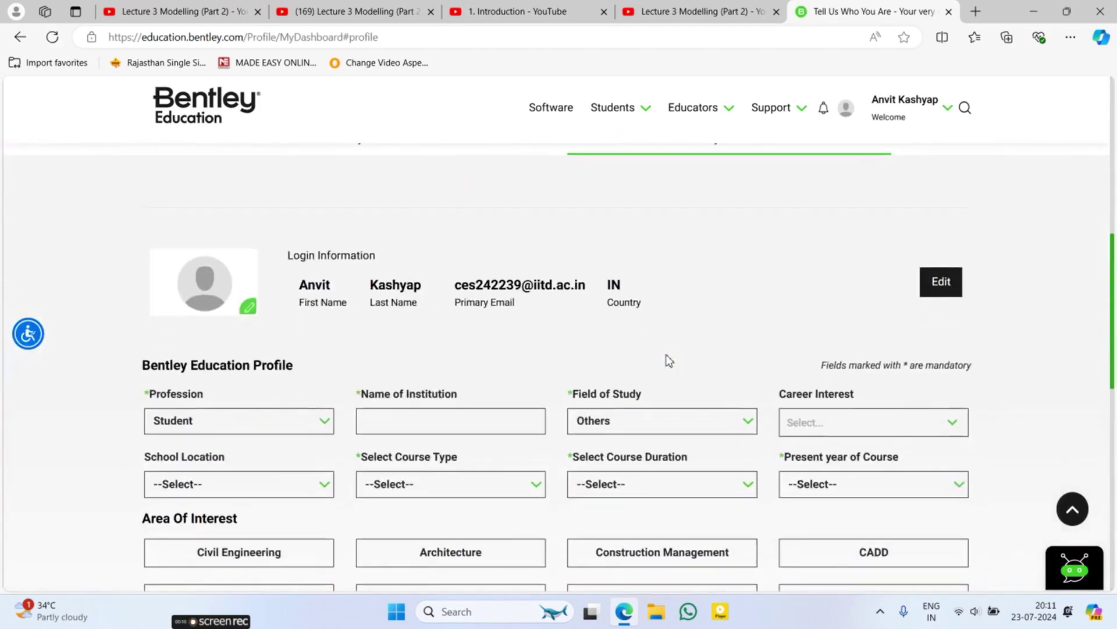
pyautogui.click(198, 249)
pyautogui.click(196, 246)
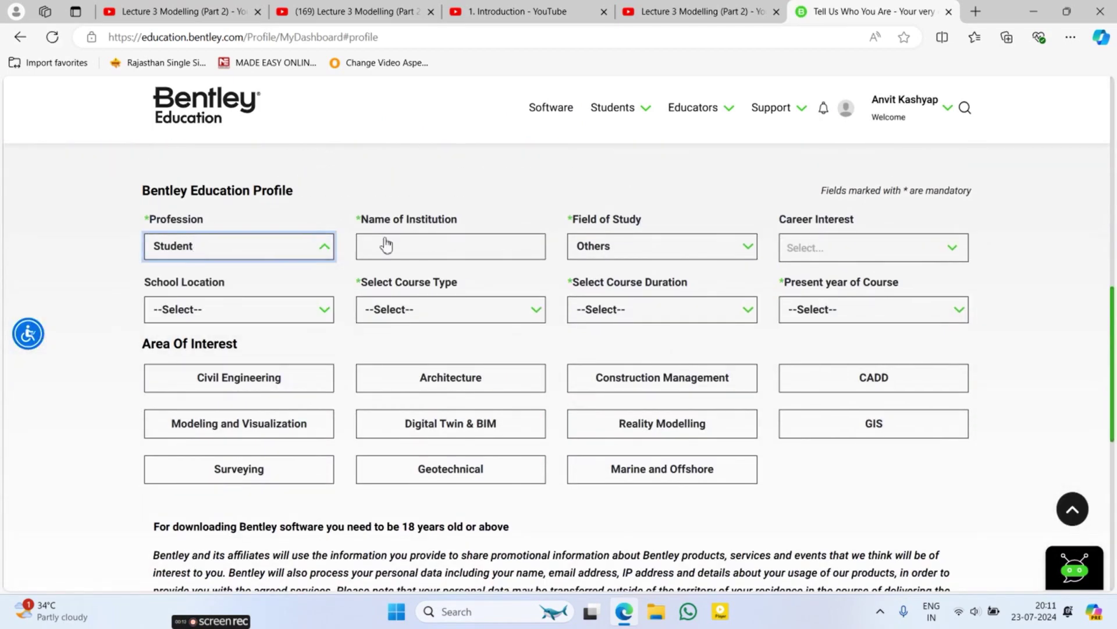
pyautogui.click(393, 238)
pyautogui.write('IIT DELHI')
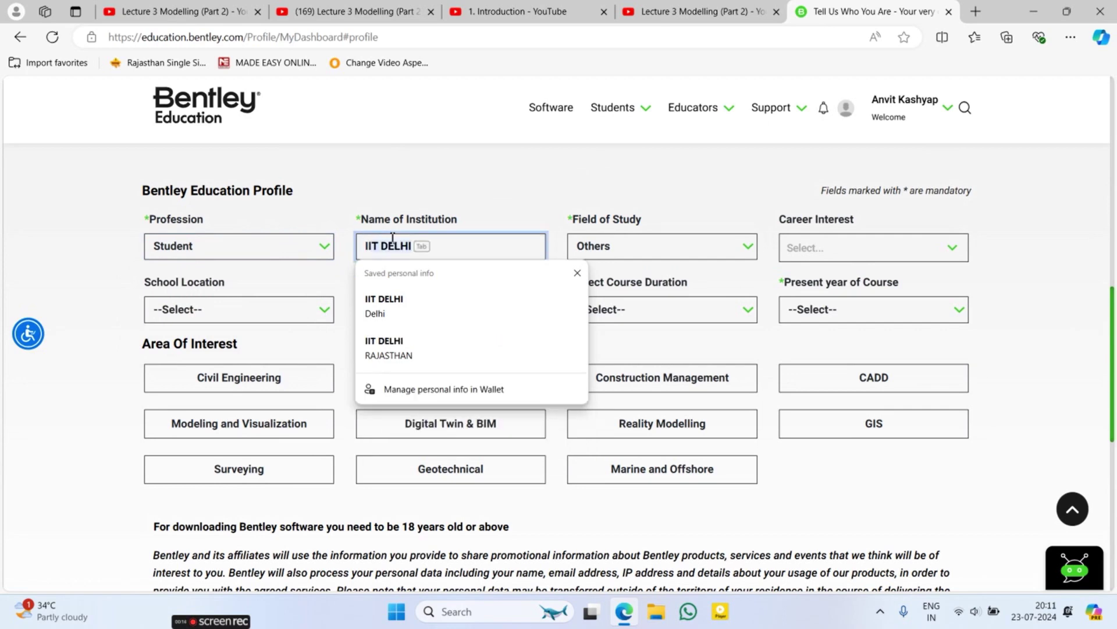
pyautogui.click(431, 325)
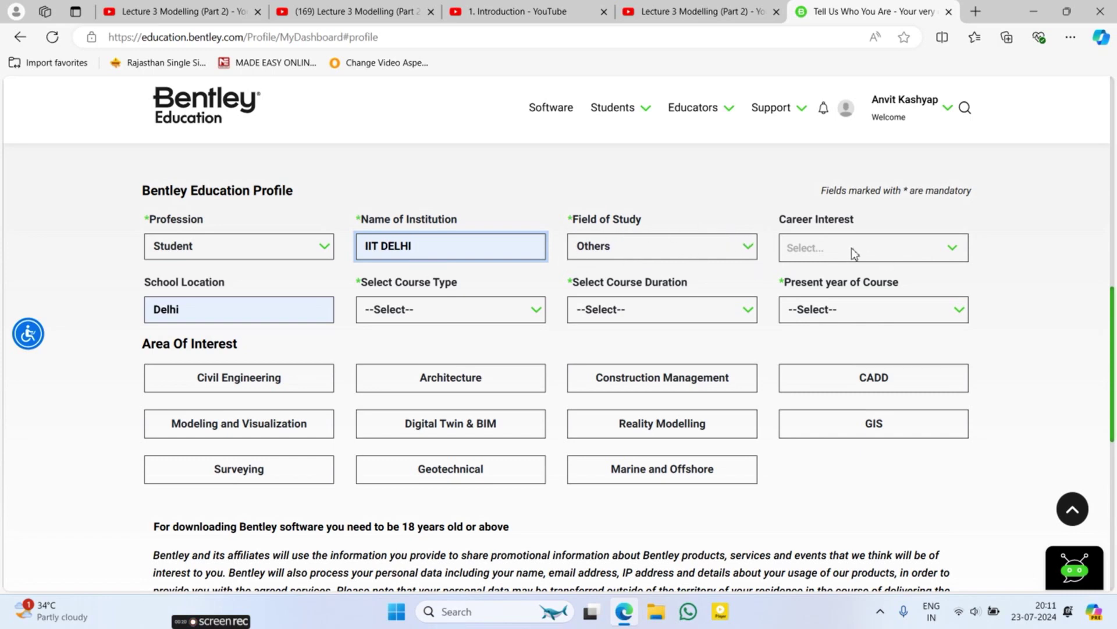
# Step: Set Civil Engineering, Post-Graduation, 2 Year Course and 1st Year in the profile form
pyautogui.click(618, 254)
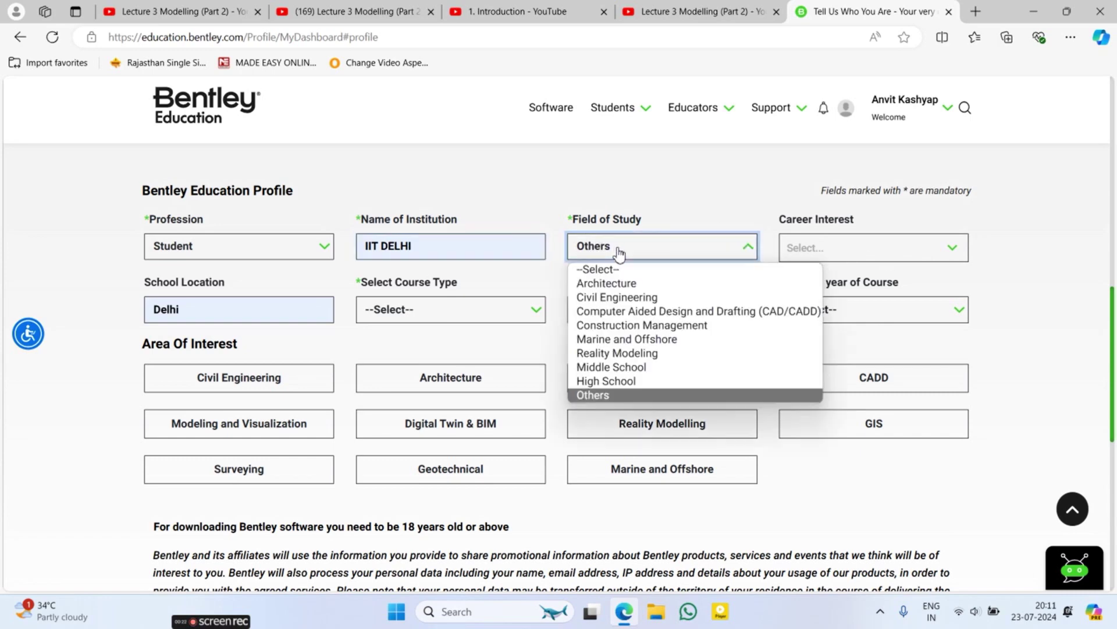
pyautogui.click(630, 299)
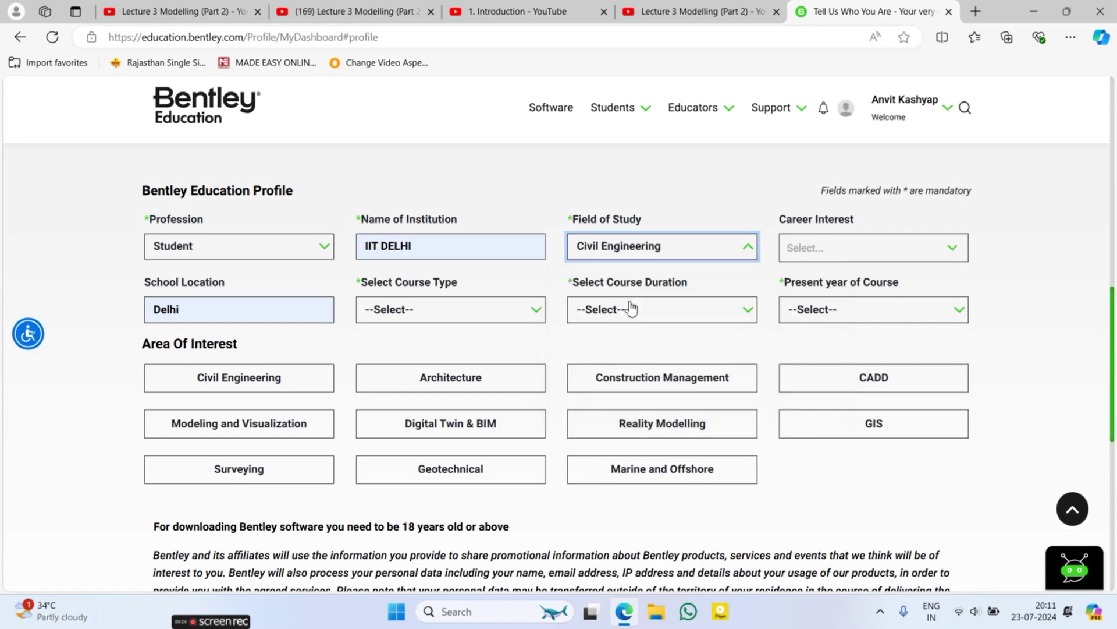
pyautogui.click(442, 309)
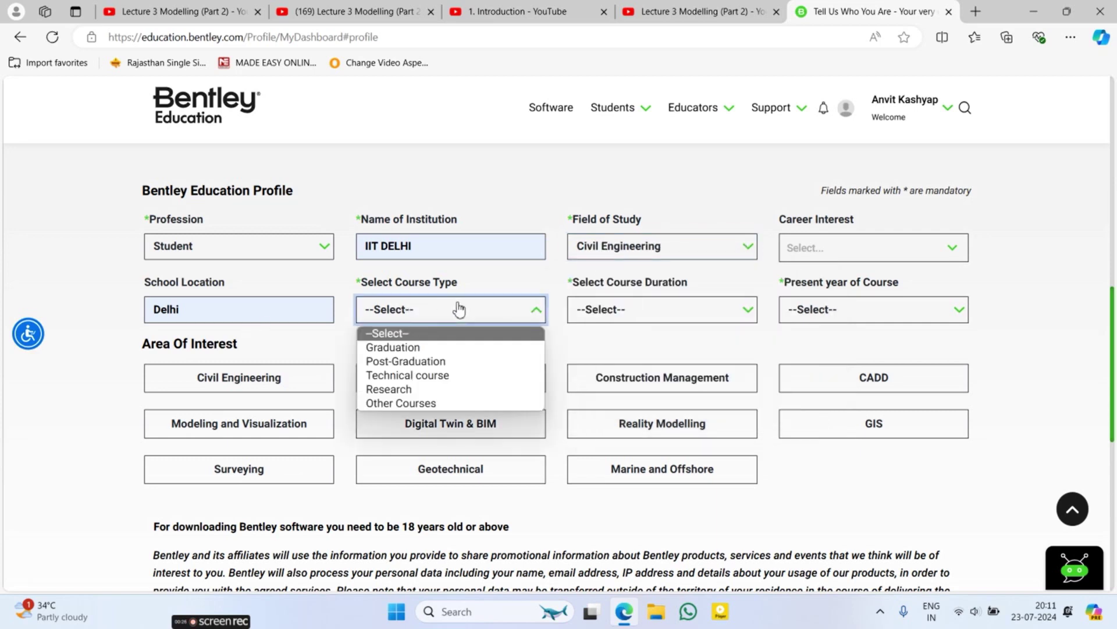
pyautogui.click(407, 362)
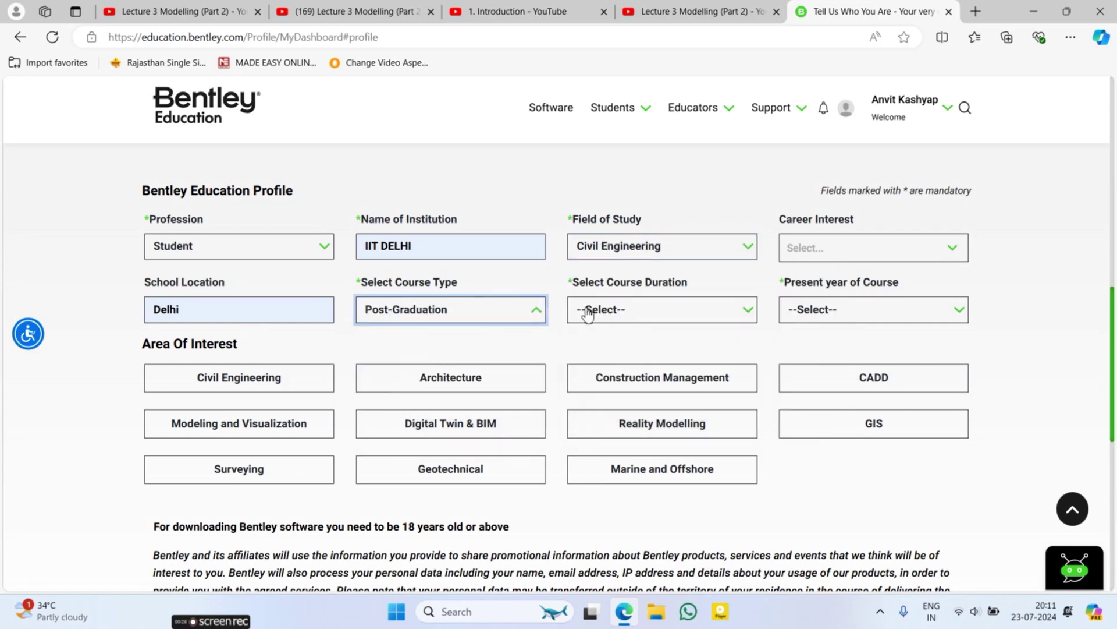
pyautogui.click(655, 307)
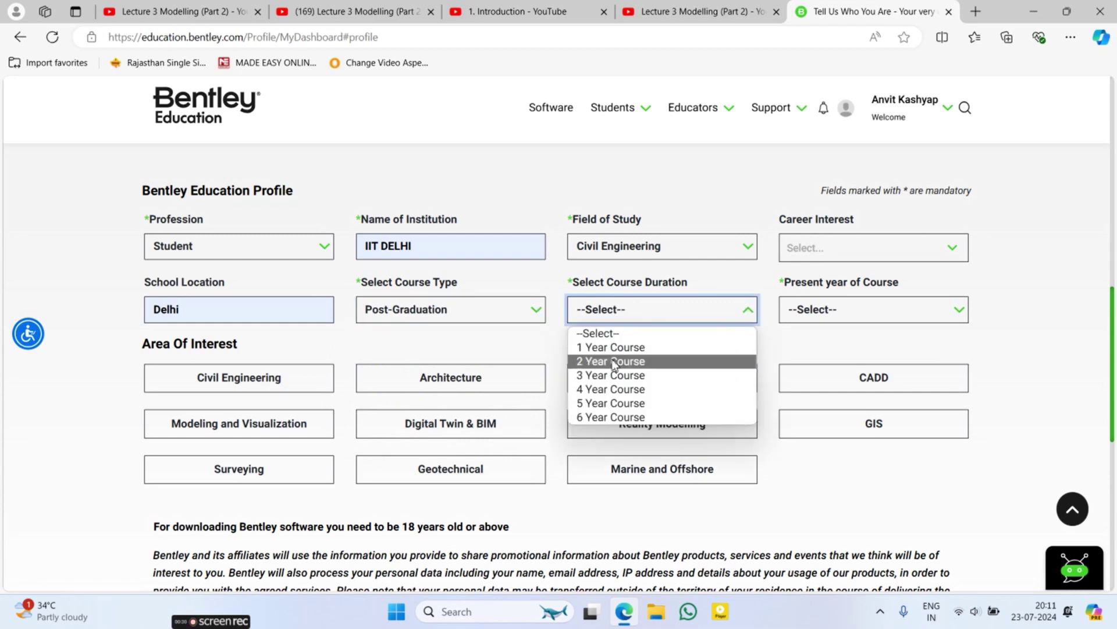
pyautogui.click(635, 361)
pyautogui.click(834, 314)
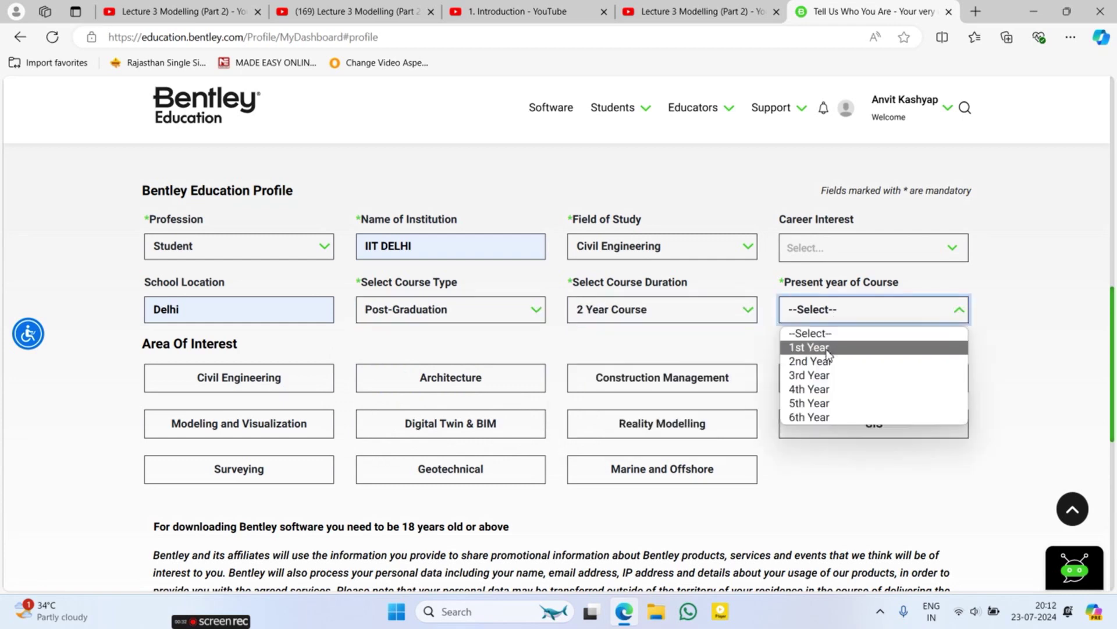
pyautogui.click(827, 350)
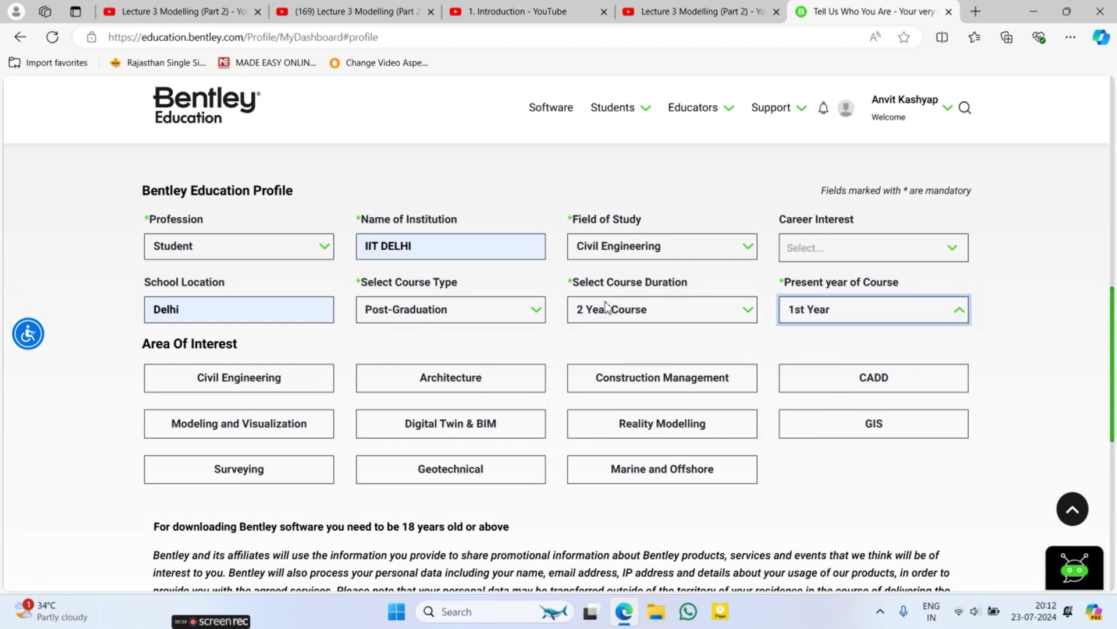
pyautogui.scroll(-3, 543, 315)
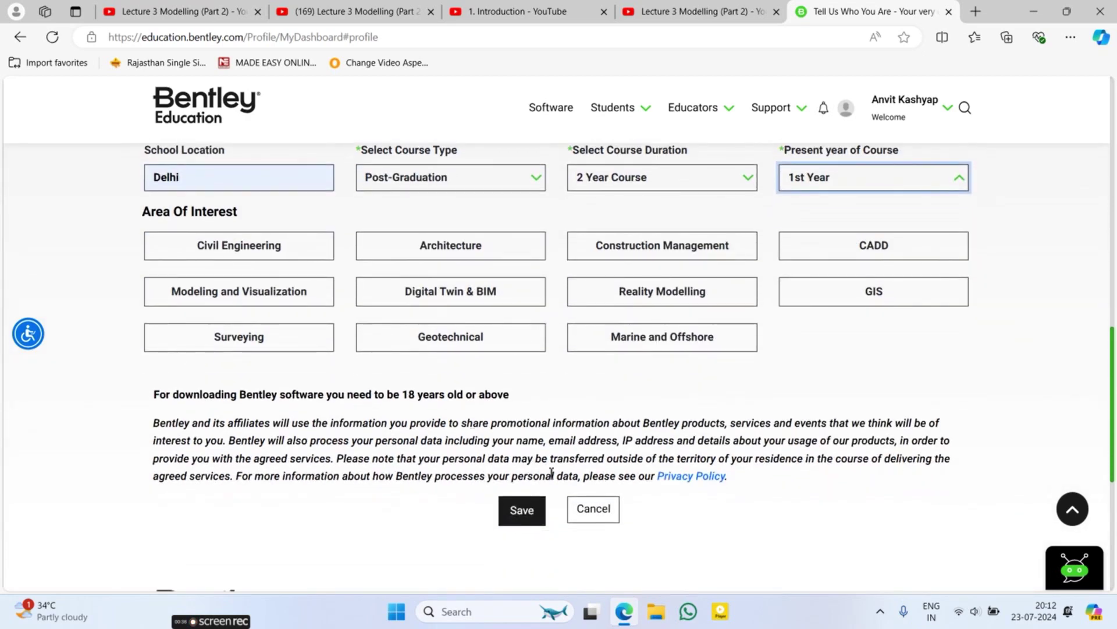
pyautogui.scroll(-1, 552, 478)
# Step: Save the profile, acknowledge one-year download access, and view Structural Analysis products
pyautogui.click(523, 453)
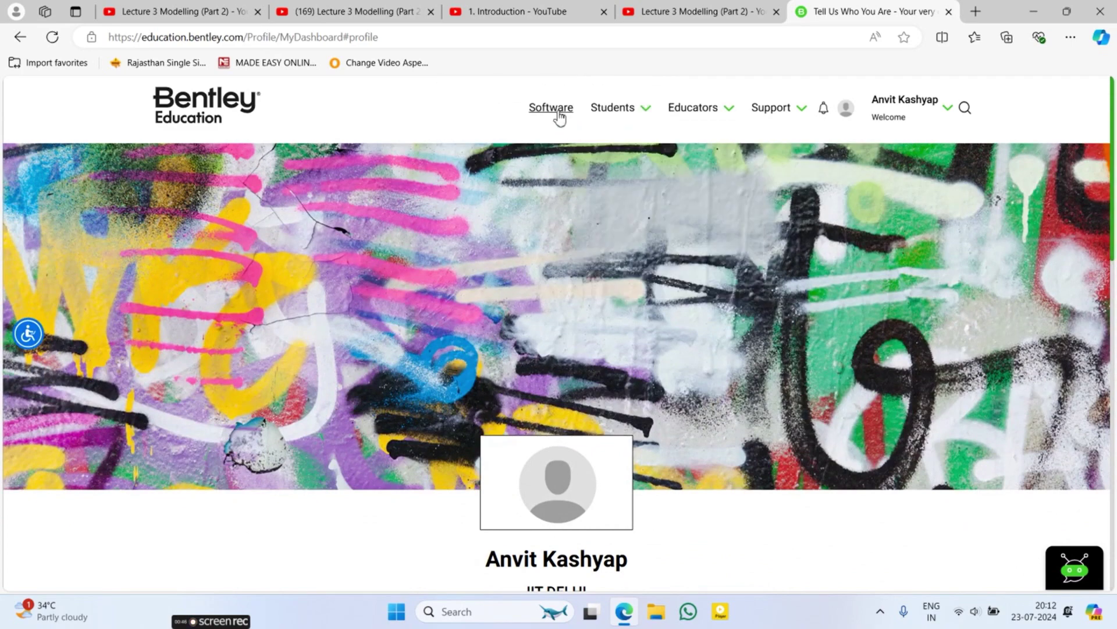
pyautogui.click(559, 116)
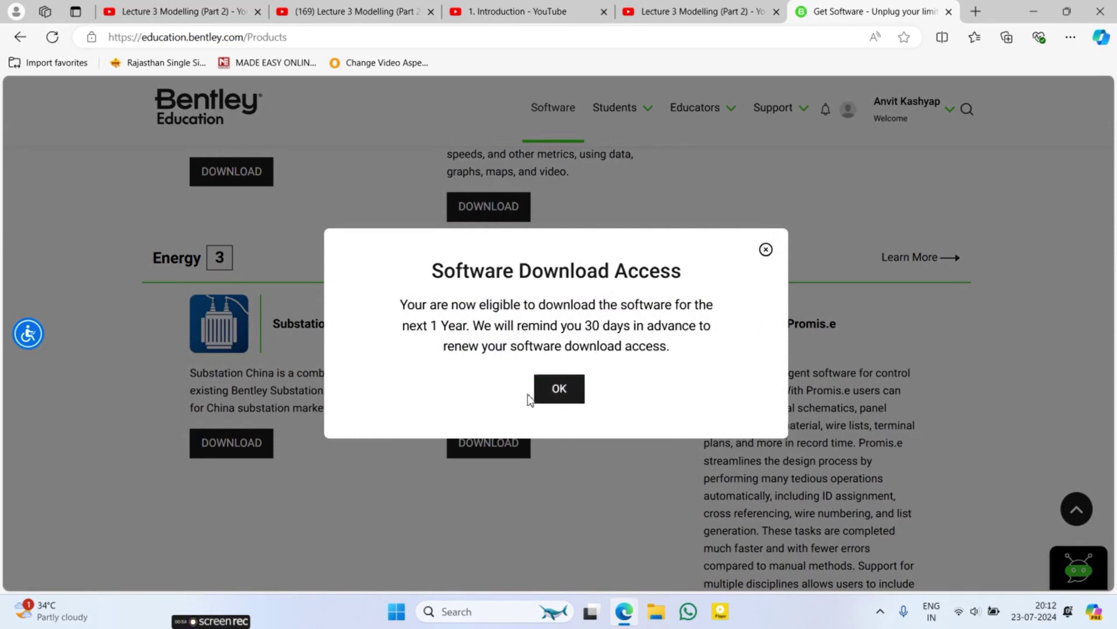
pyautogui.click(542, 389)
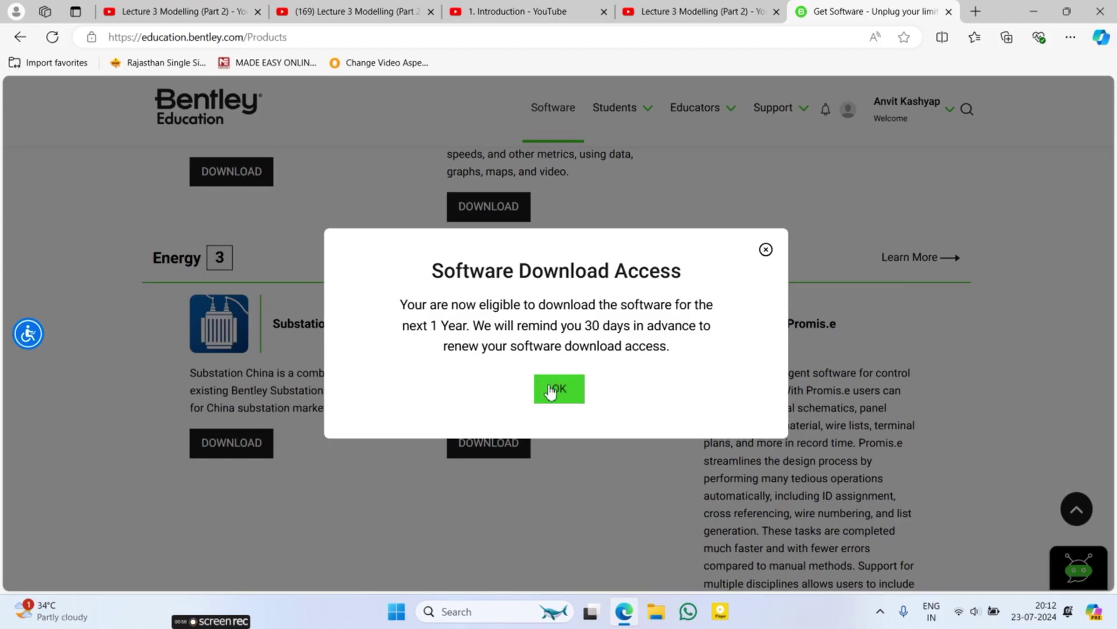
pyautogui.scroll(-20, 666, 374)
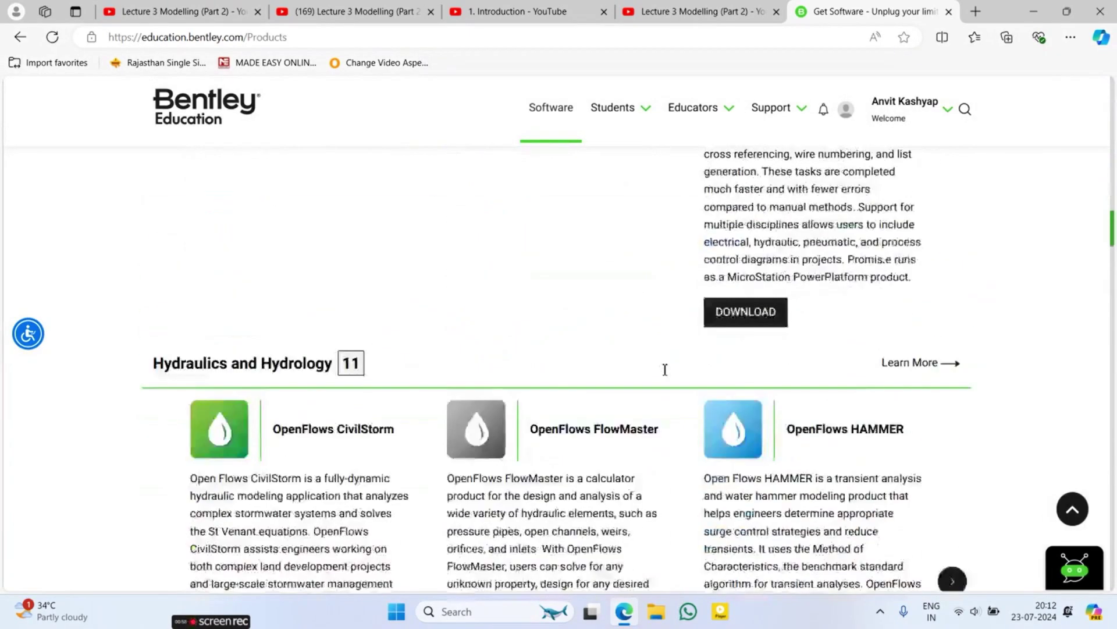
pyautogui.scroll(2, 213, 340)
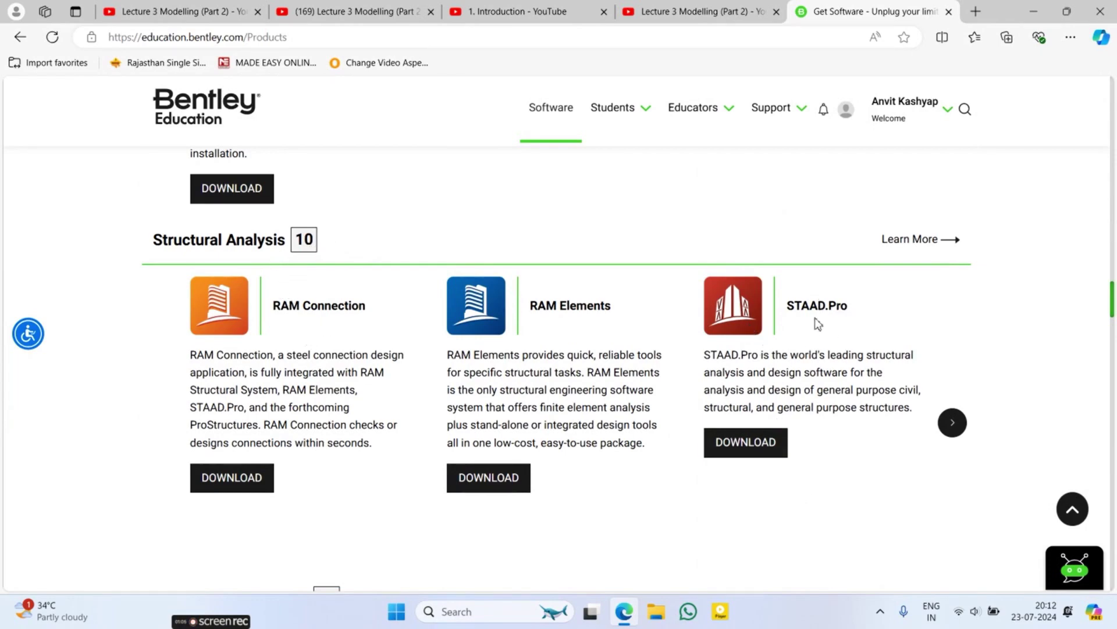
# Step: Request the STAAD.Pro download and accept the Bentley Terms of Service
pyautogui.click(746, 452)
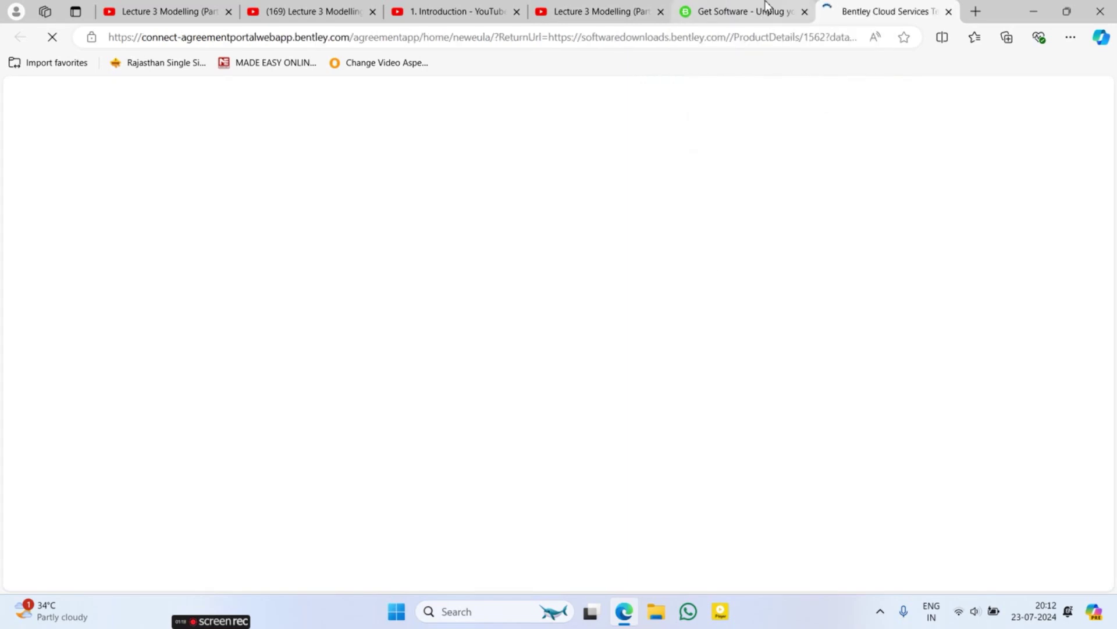
pyautogui.scroll(-20, 489, 322)
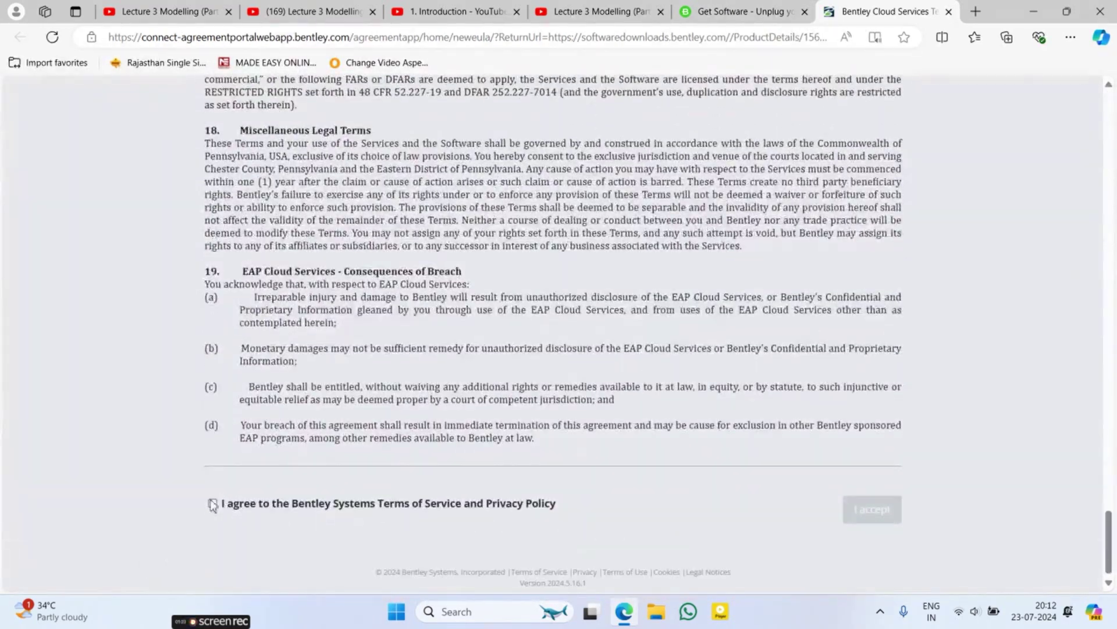
pyautogui.click(212, 504)
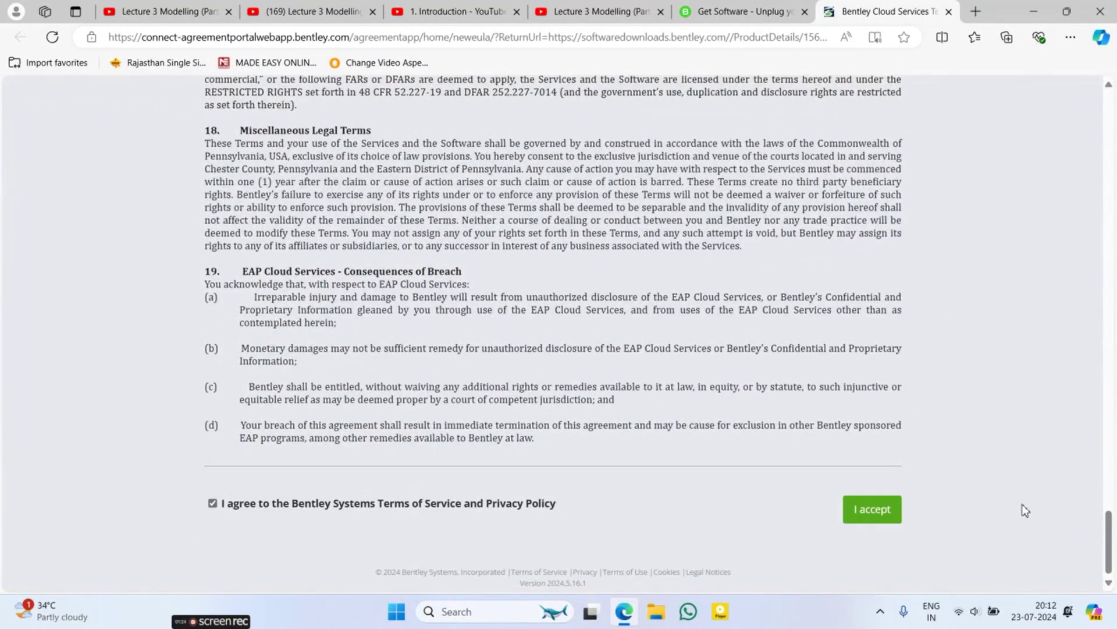
pyautogui.click(863, 511)
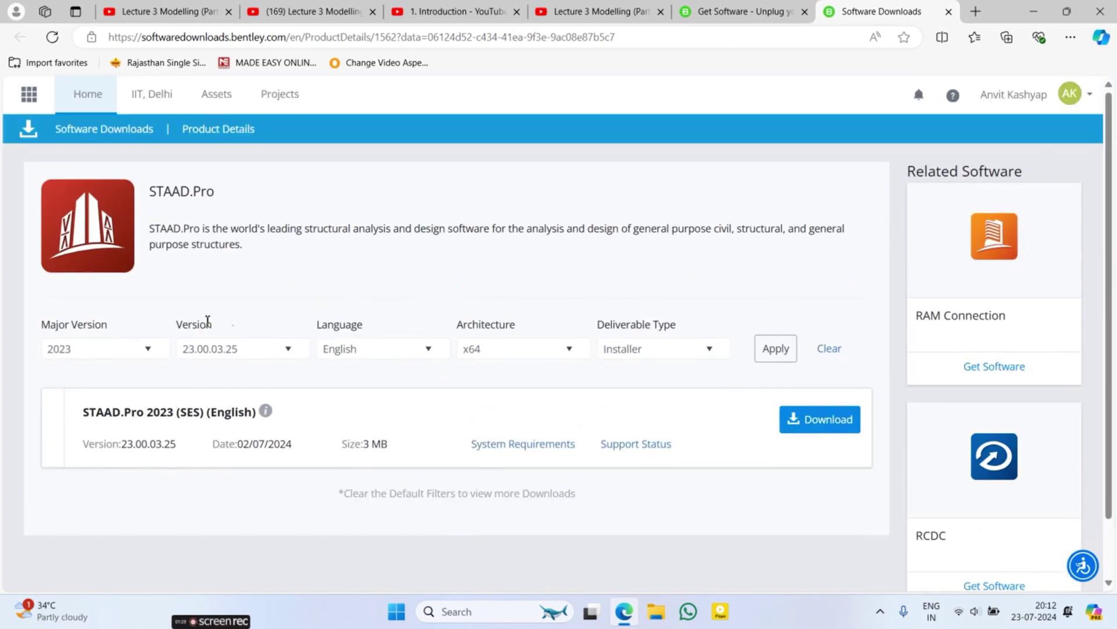
# Step: Filter downloads to version 22.12.00.142 in English and apply
pyautogui.click(259, 352)
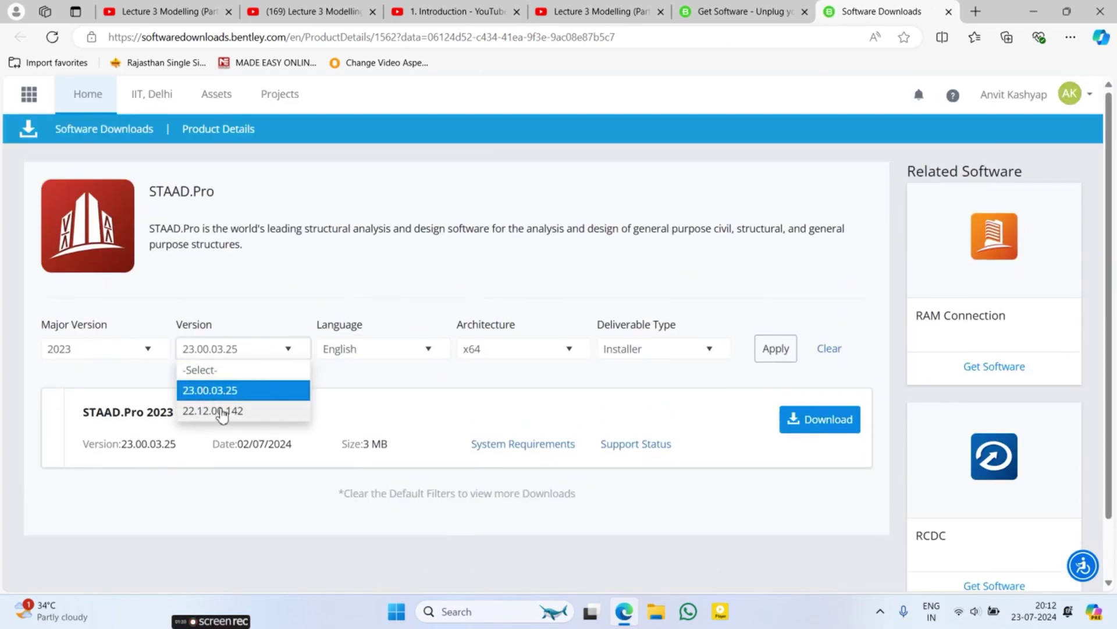
pyautogui.click(226, 412)
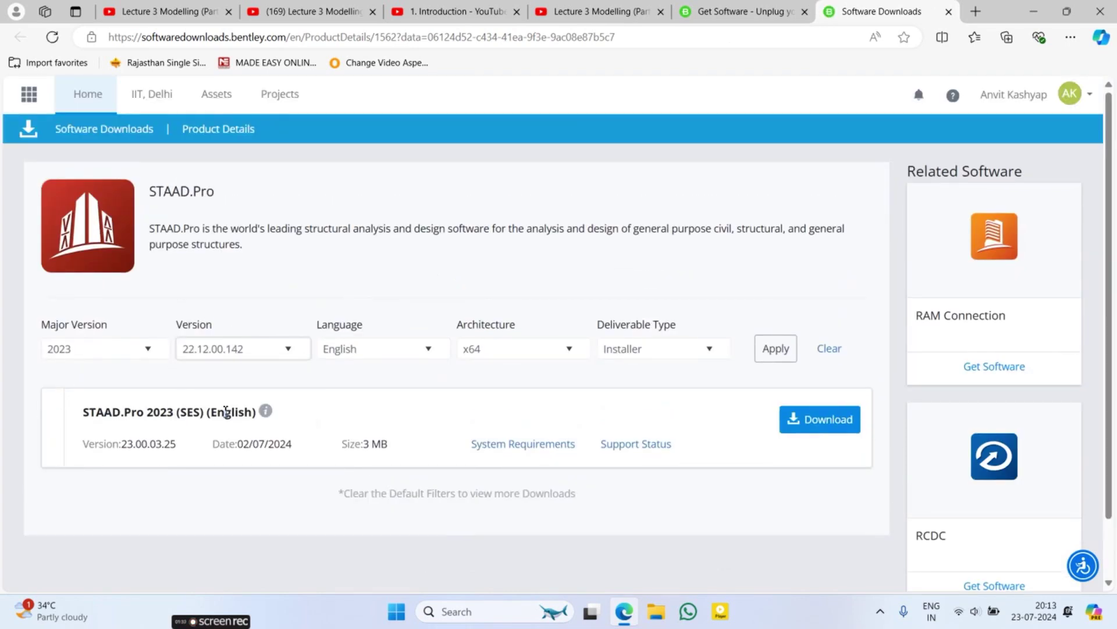
pyautogui.click(365, 351)
pyautogui.click(367, 353)
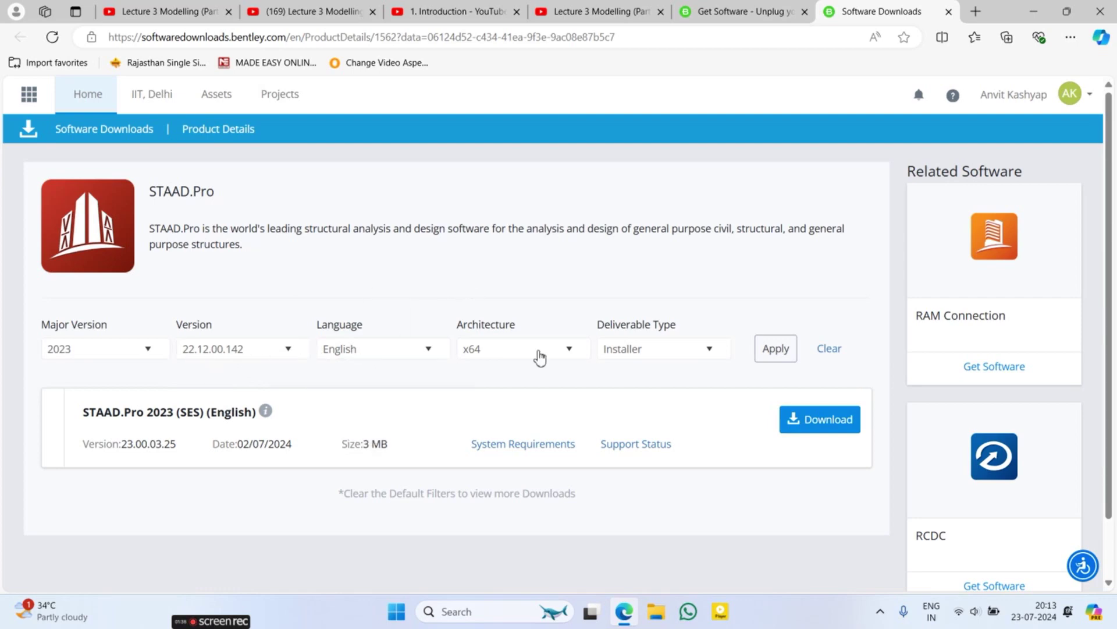
pyautogui.click(780, 355)
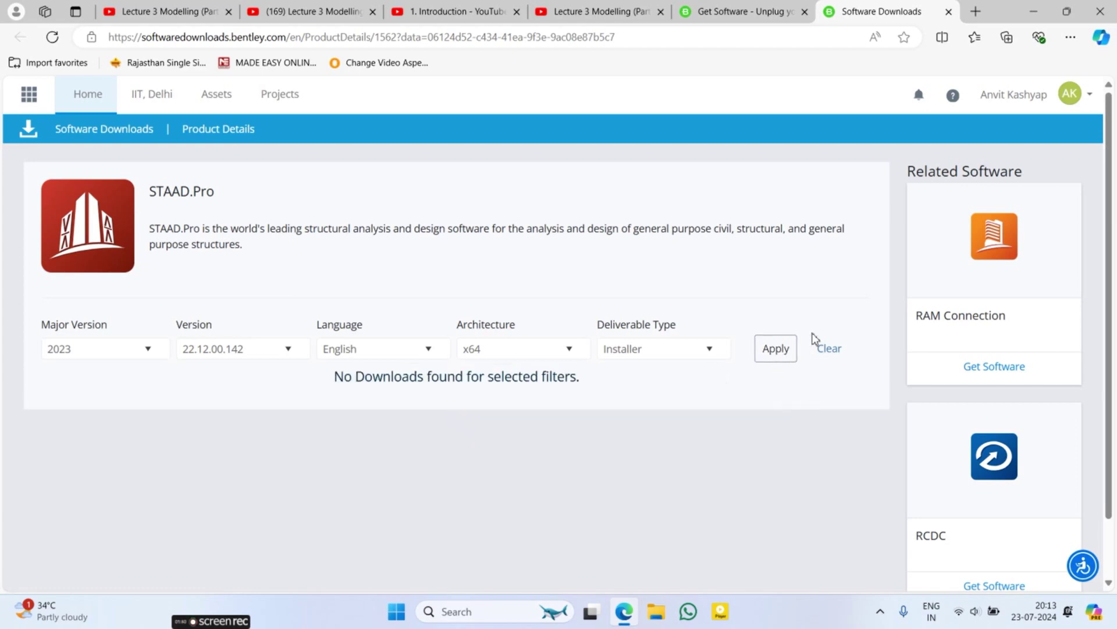
# Step: Change the major version filter to CONNECT Edition and reapply
pyautogui.click(163, 348)
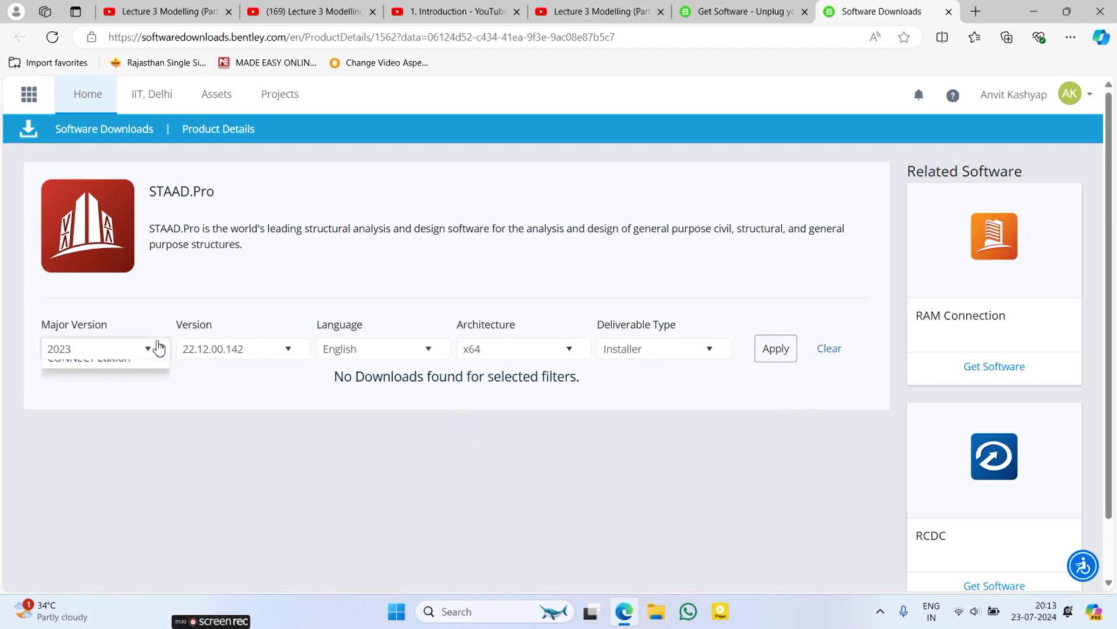
pyautogui.click(103, 410)
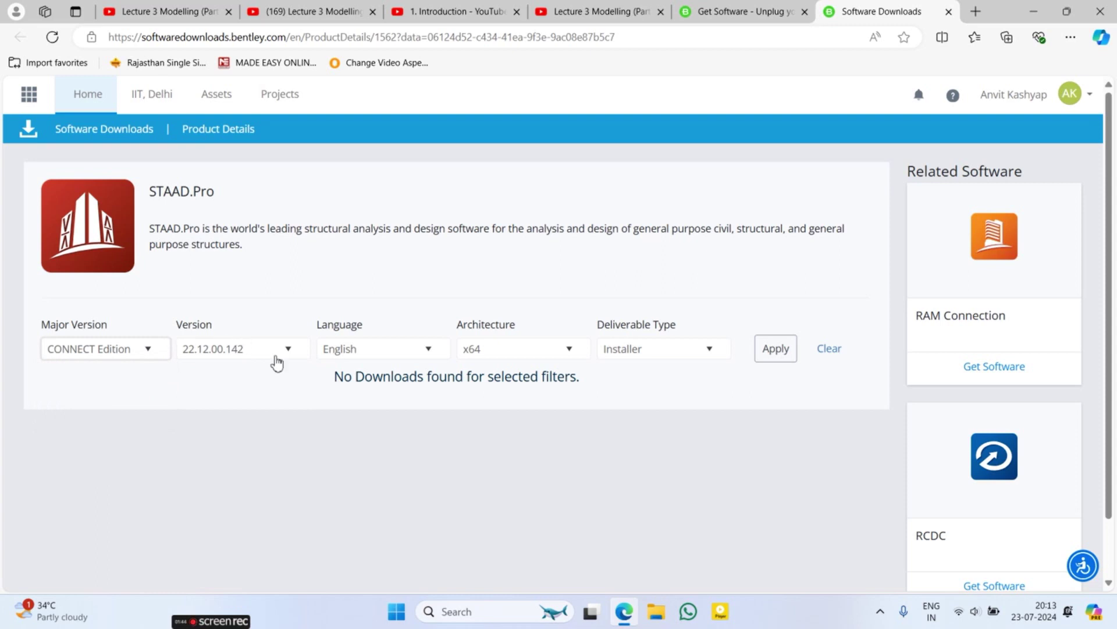
pyautogui.click(774, 350)
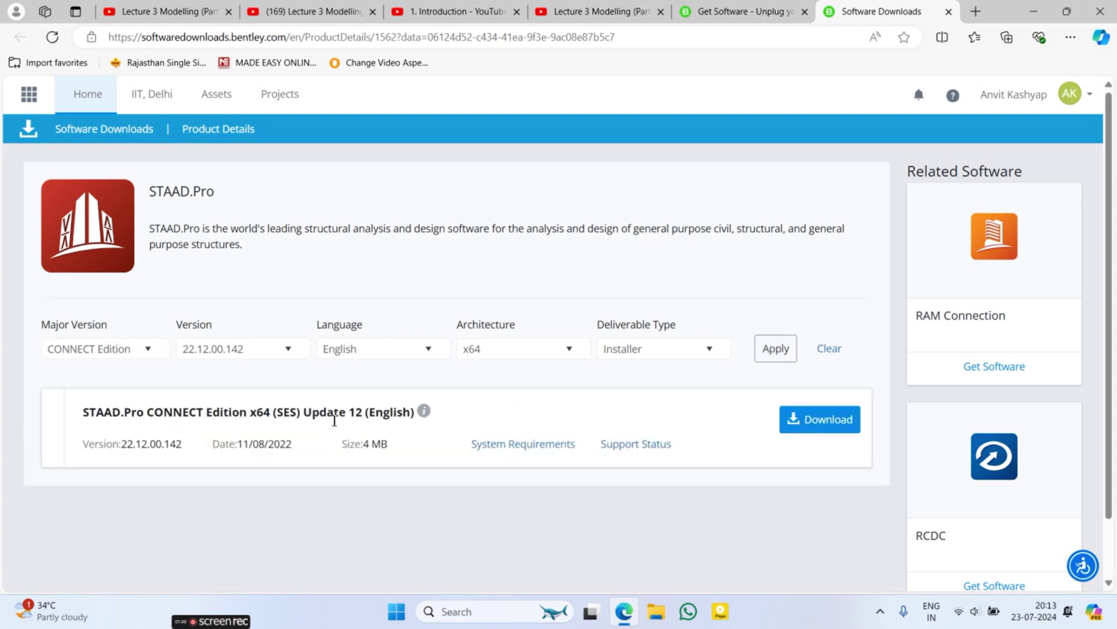
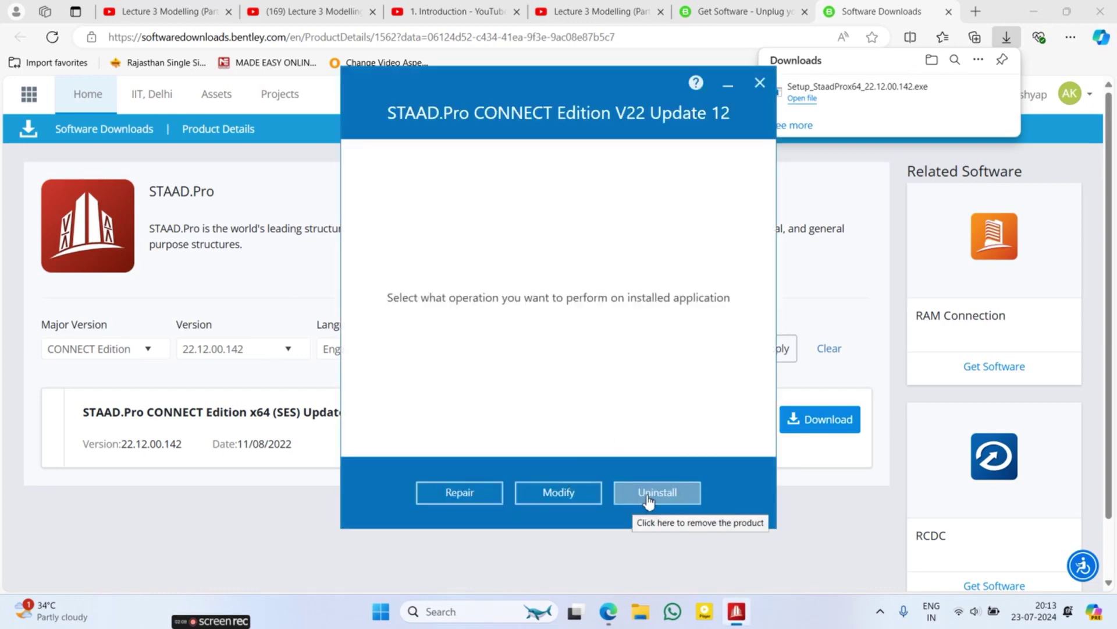
# Step: Cancel the STAAD.Pro CONNECT Edition V22 installer session without changing anything
pyautogui.click(761, 84)
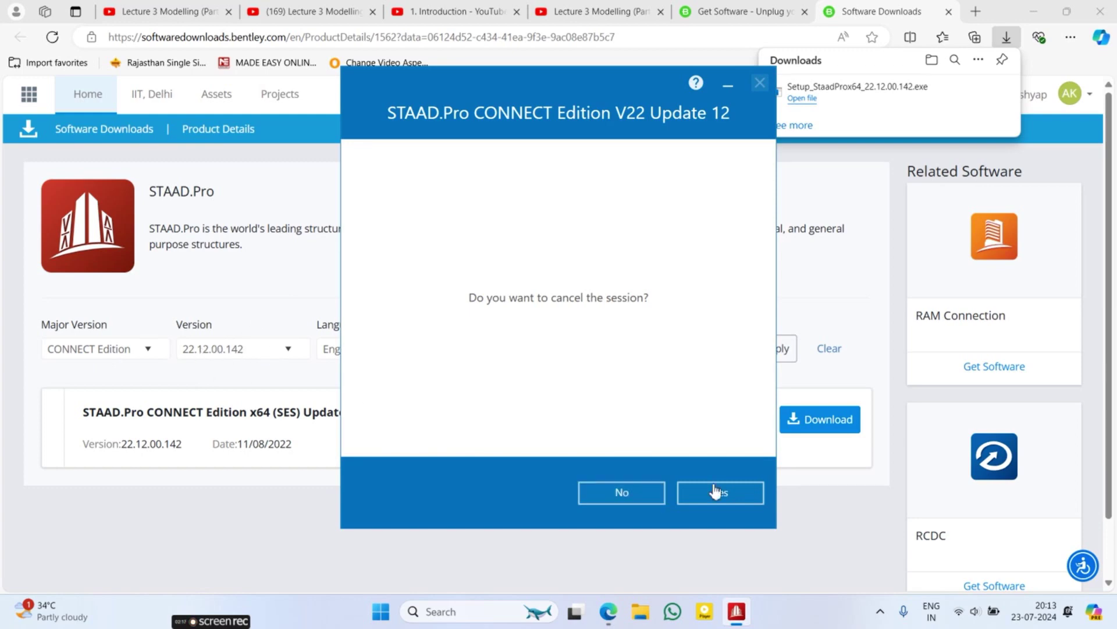
pyautogui.click(630, 493)
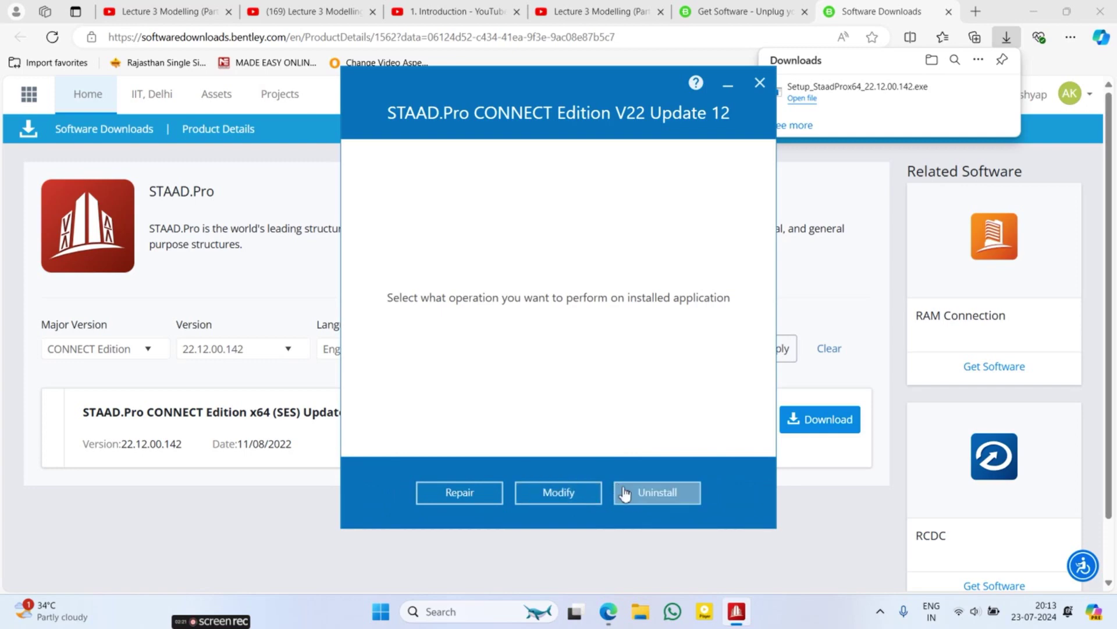
pyautogui.click(626, 493)
pyautogui.click(759, 83)
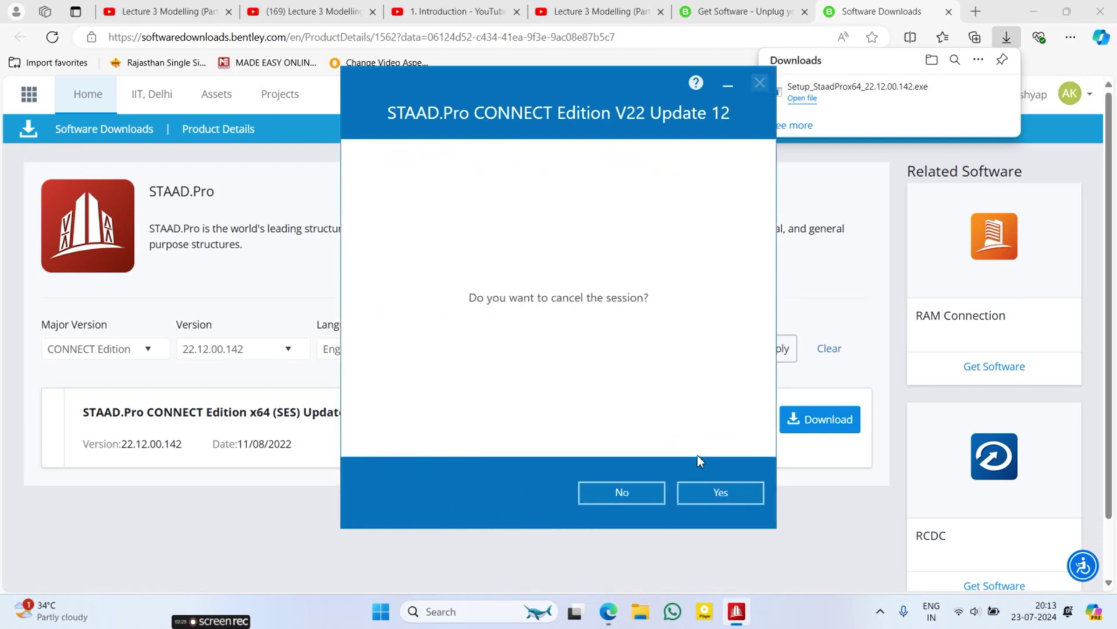
pyautogui.click(686, 492)
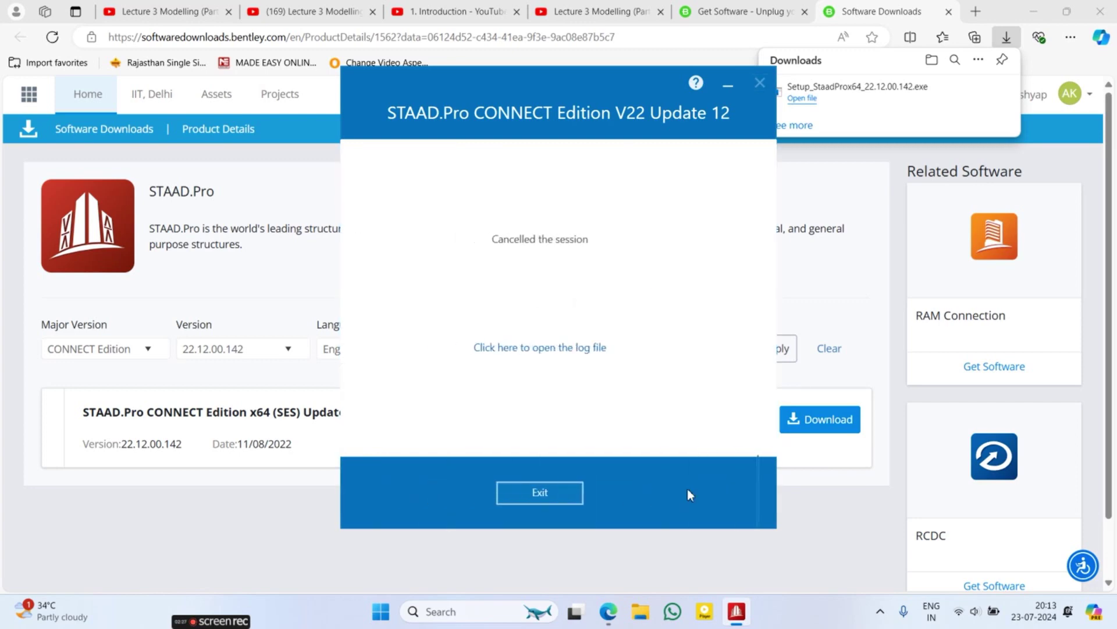
# Step: Close the cancelled V22 installer and delete its downloaded setup file from Edge Downloads
pyautogui.click(602, 497)
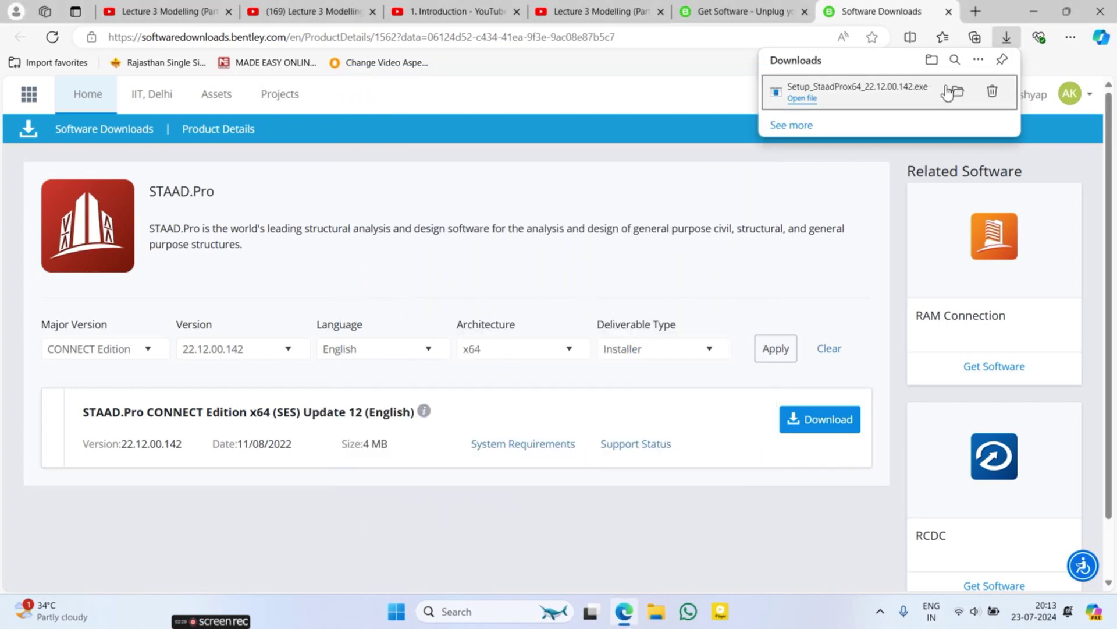
pyautogui.click(992, 93)
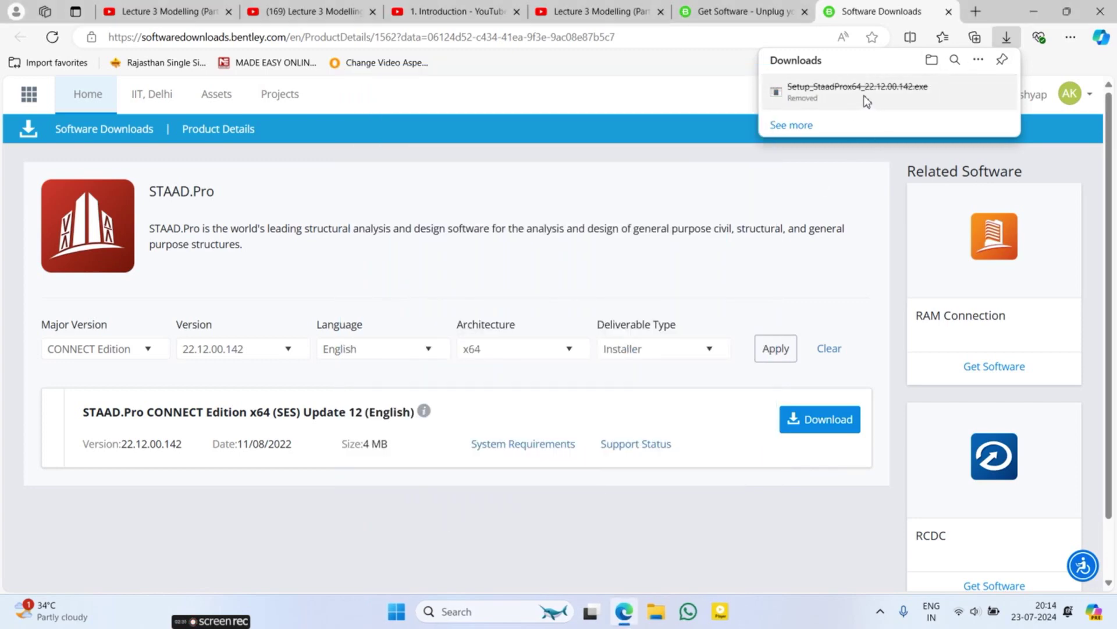
pyautogui.click(234, 355)
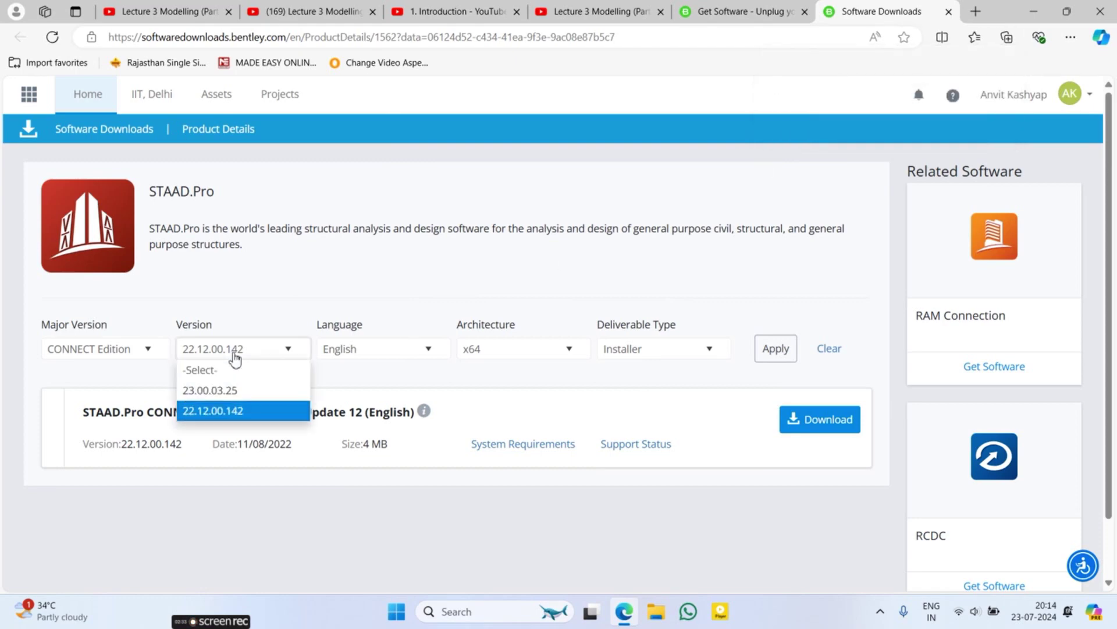
# Step: Filter the STAAD.Pro downloads to version 23.00.03.25 and major version 2023
pyautogui.click(221, 391)
pyautogui.click(786, 351)
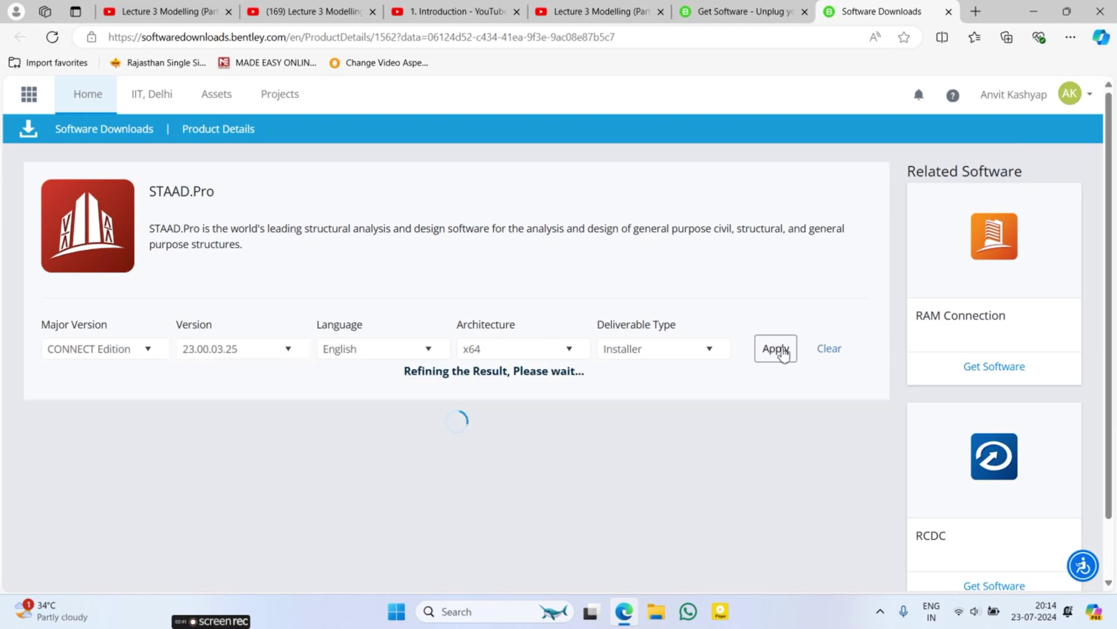
pyautogui.click(142, 354)
pyautogui.click(96, 390)
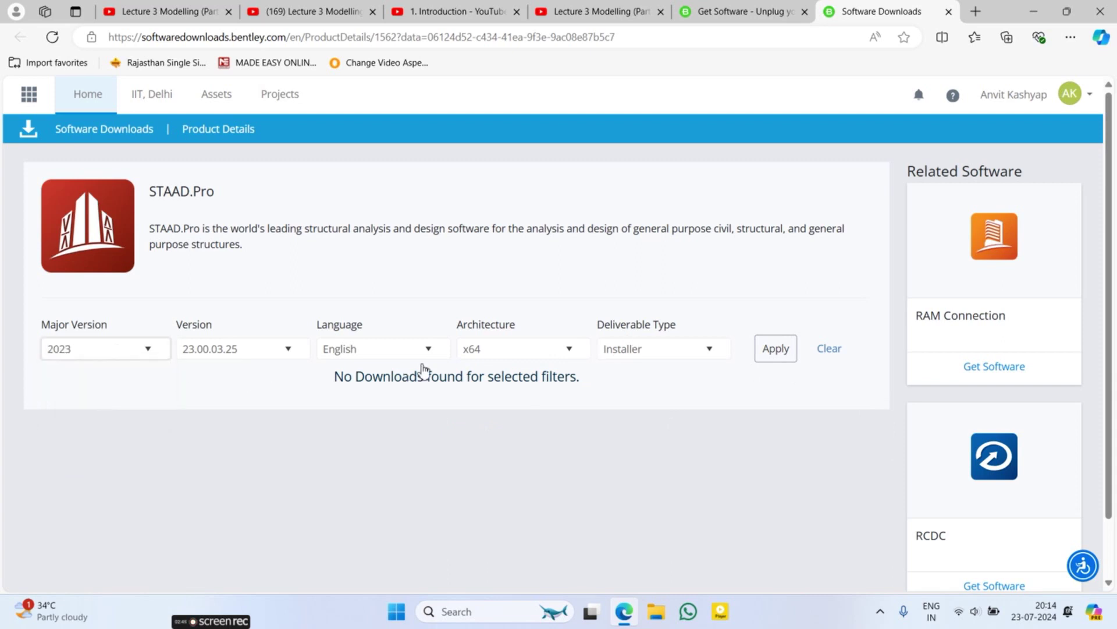
# Step: Apply the filter, then download and open the STAAD.Pro 2023 installer
pyautogui.click(774, 349)
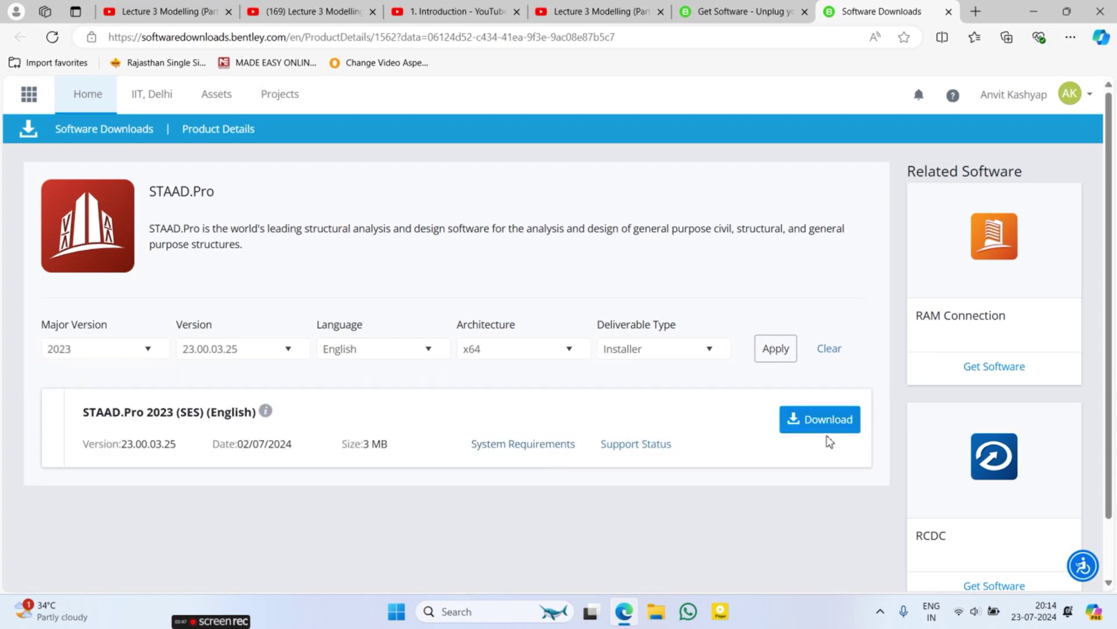
pyautogui.click(807, 431)
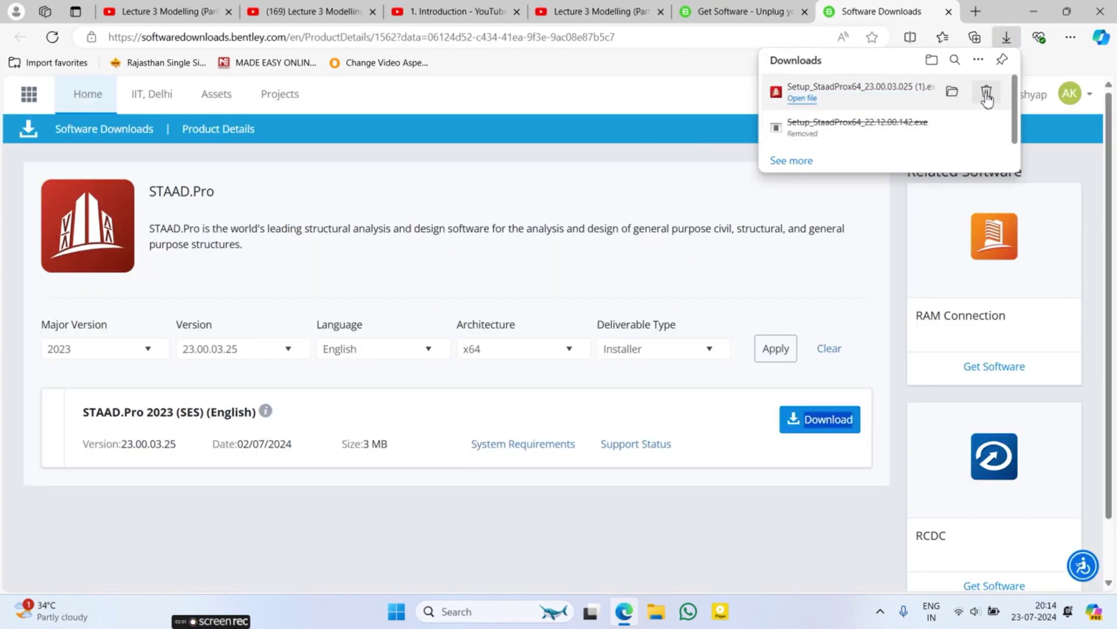
pyautogui.click(800, 98)
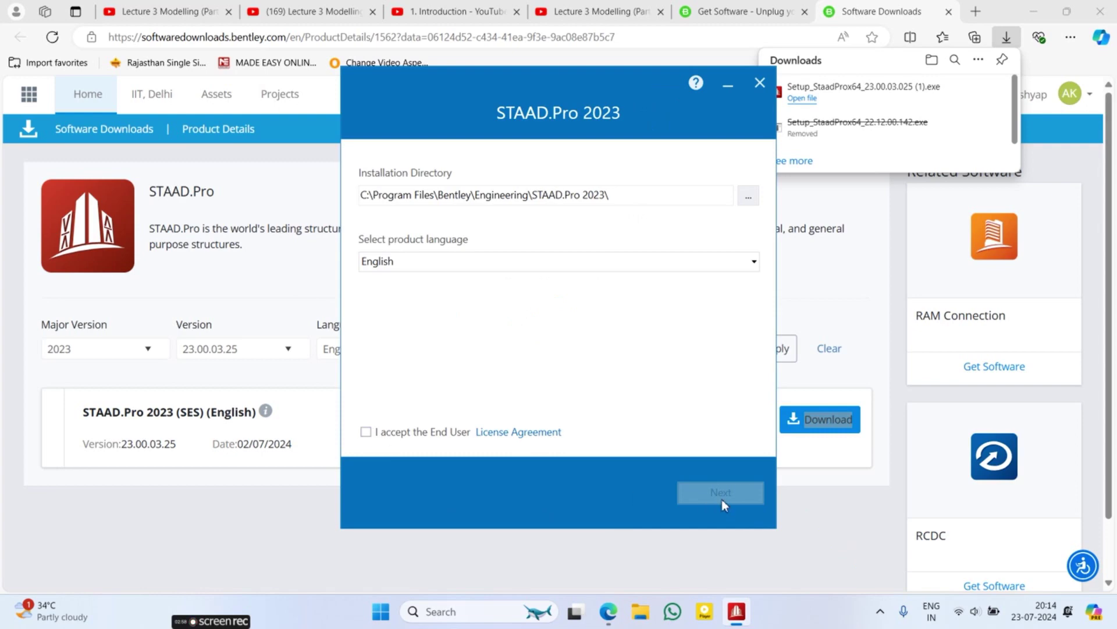
# Step: Accept the End User License Agreement and install STAAD.Pro 2023 with all default features
pyautogui.click(366, 432)
pyautogui.click(719, 492)
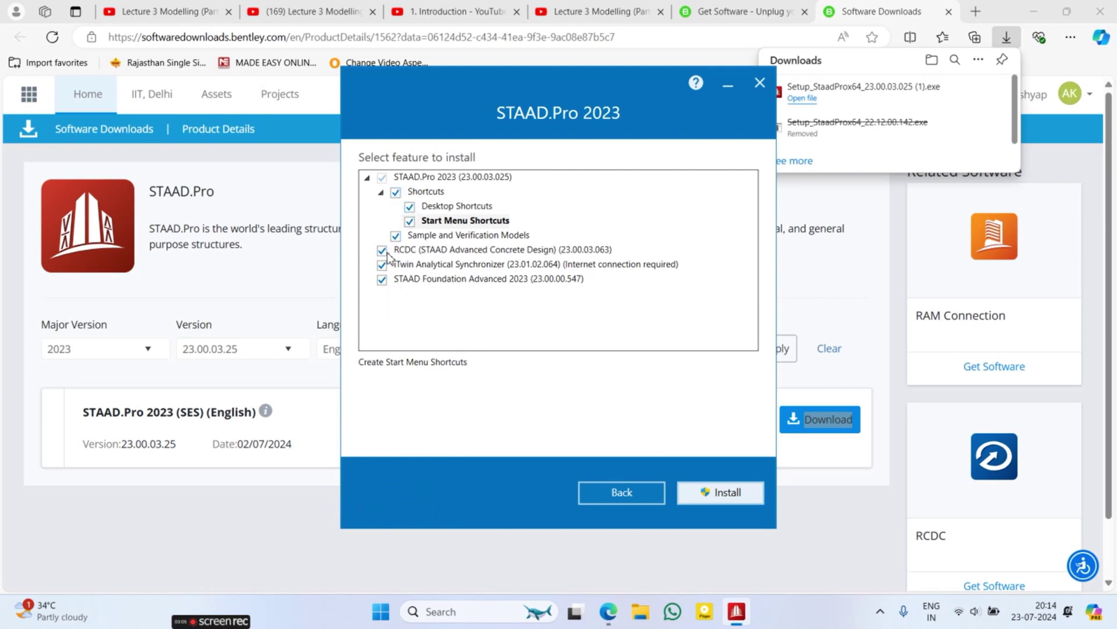
pyautogui.click(704, 495)
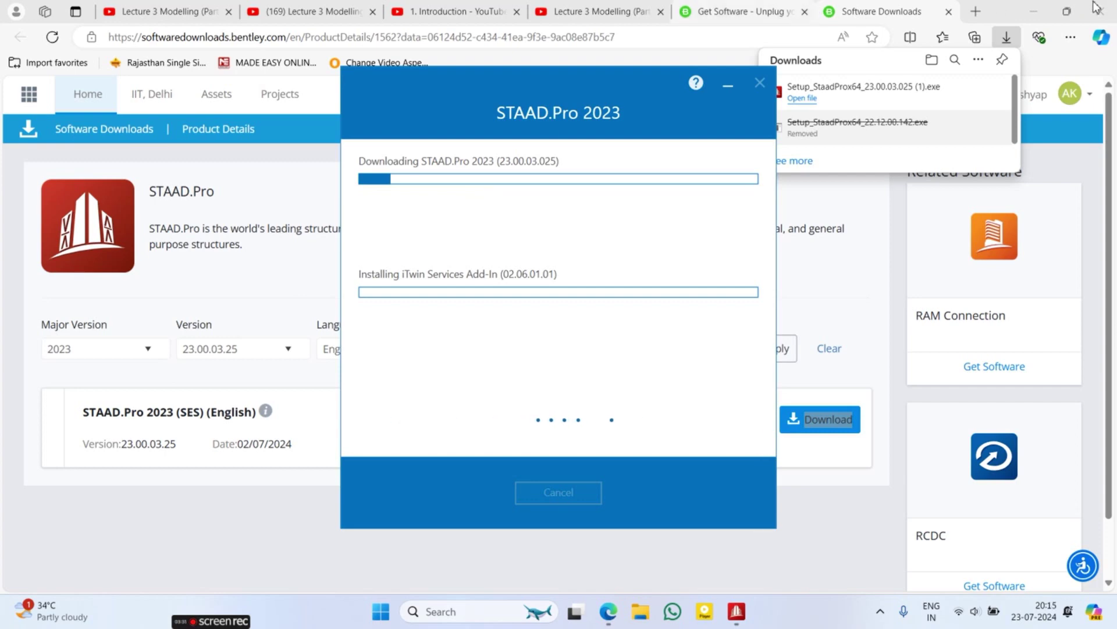
pyautogui.click(1046, 13)
# Step: Minimize the browser and wait until the installer reports 'Installed STAAD.Pro 2023'
pyautogui.click(1046, 13)
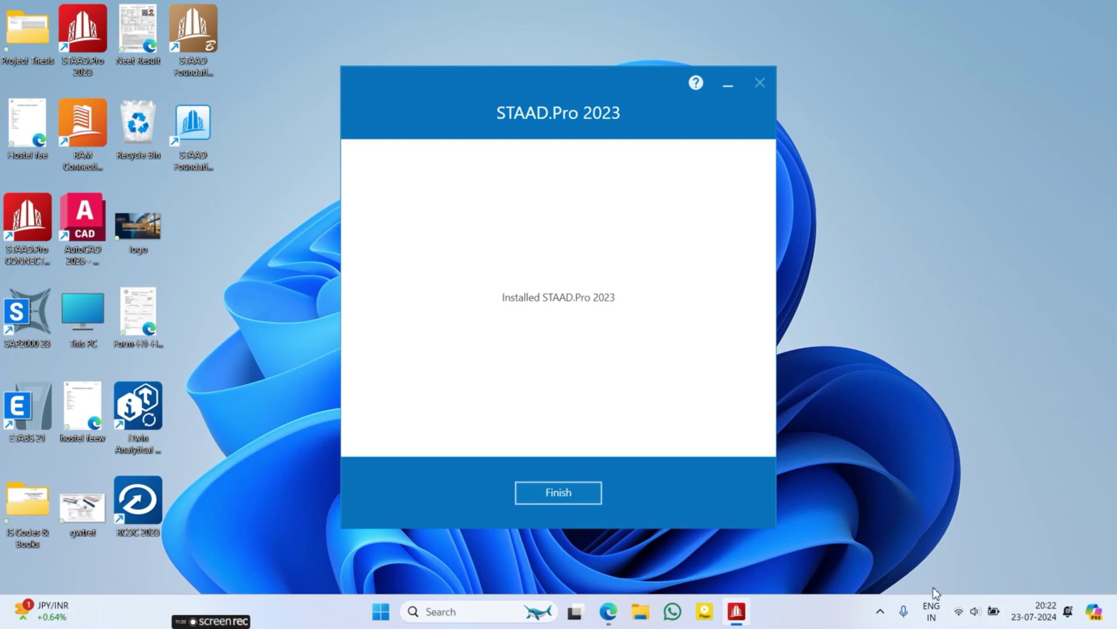
# Step: Search Windows for 'conn' and launch the top match, then search again for 'connec'
pyautogui.press('super')
pyautogui.write('conn')
pyautogui.press('Return')
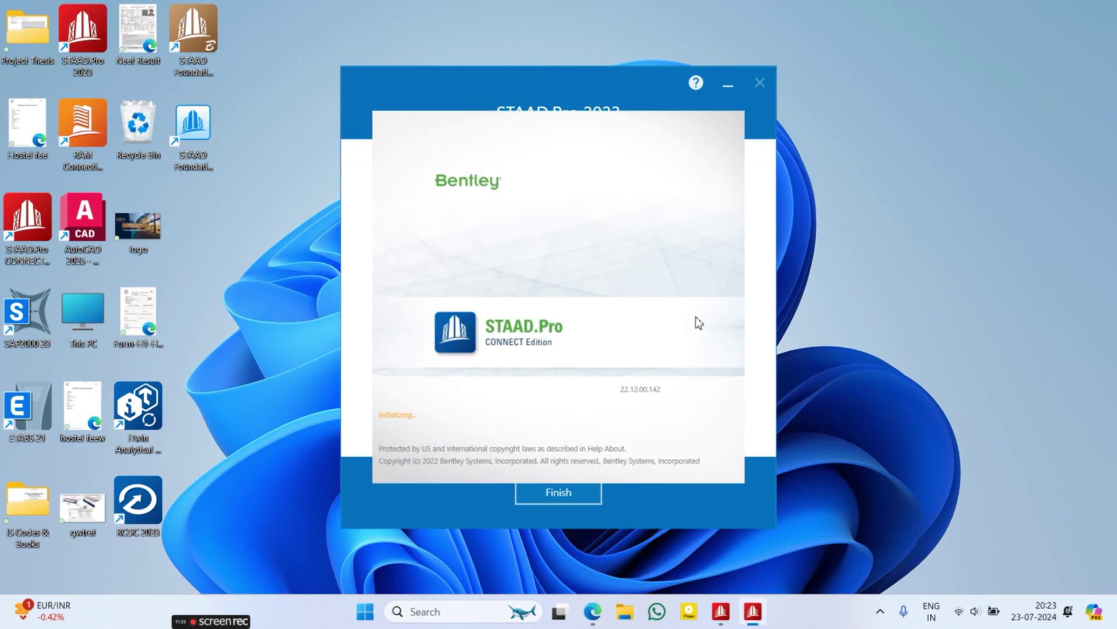
pyautogui.press('super')
pyautogui.write('coone')
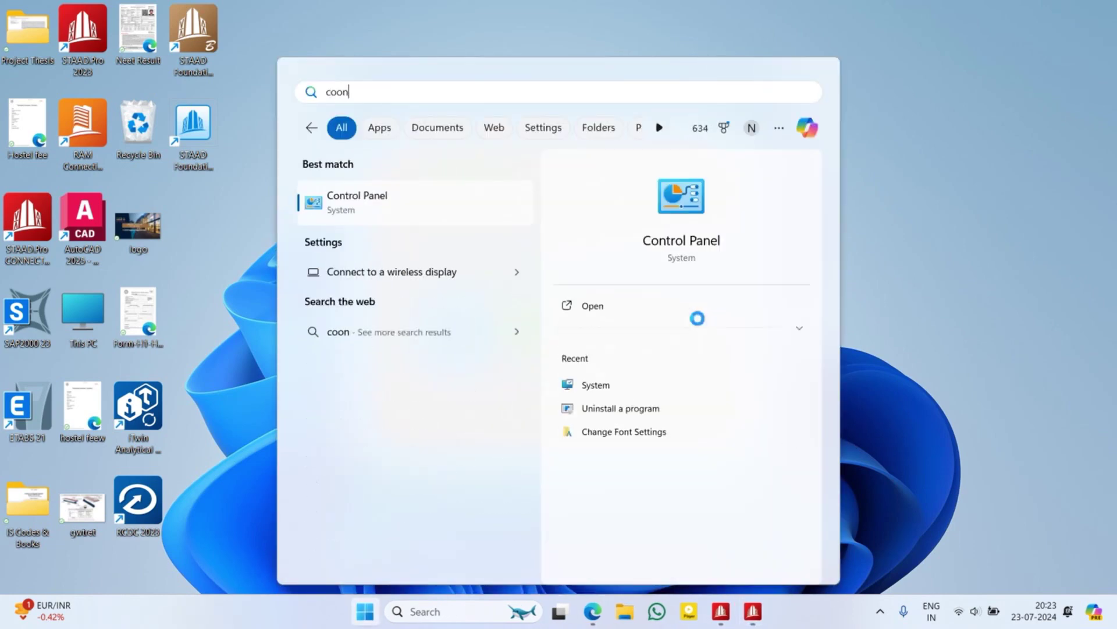
pyautogui.press('BackSpace')
pyautogui.press('BackSpace')
pyautogui.press('BackSpace')
pyautogui.write('nn')
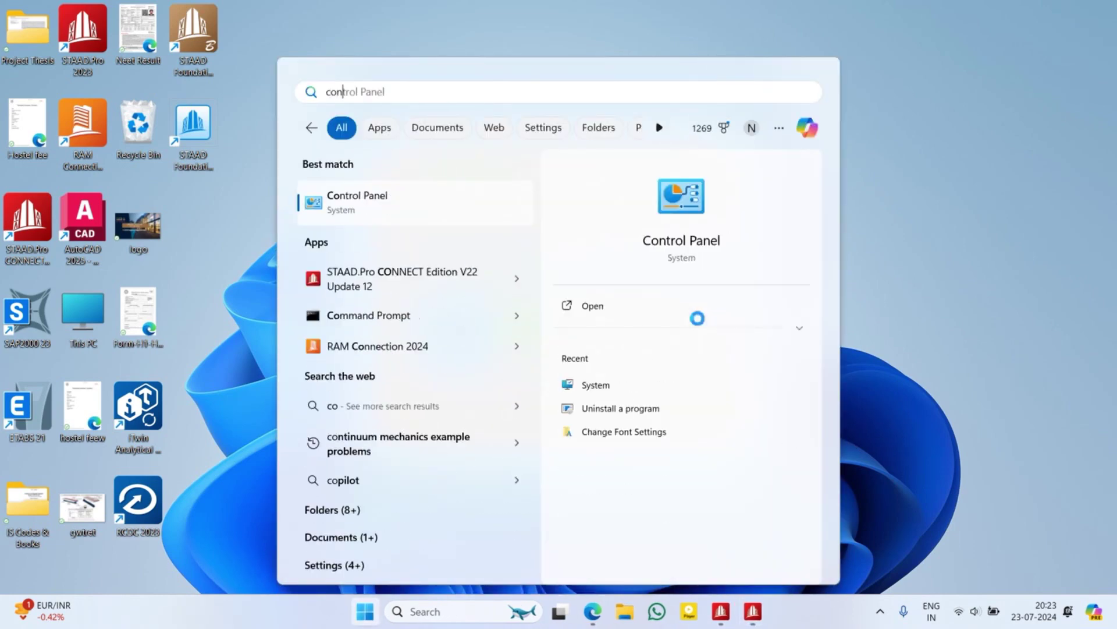
pyautogui.write('ec')
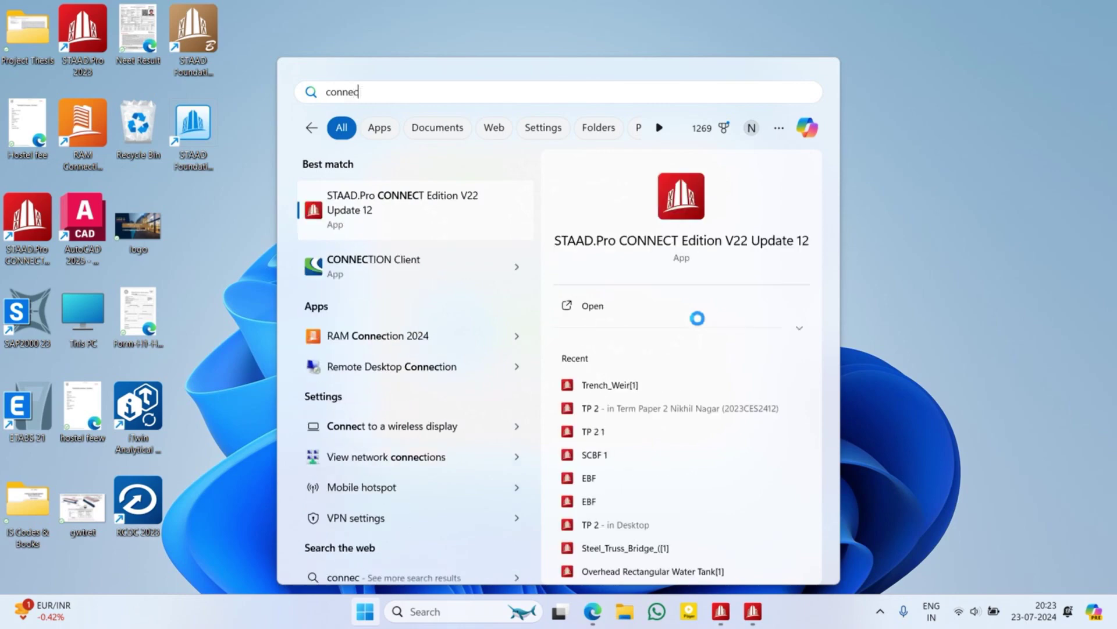
# Step: Dismiss search, close the STAAD.Pro CONNECT Edition start page, and finish the 2023 installer
pyautogui.click(884, 329)
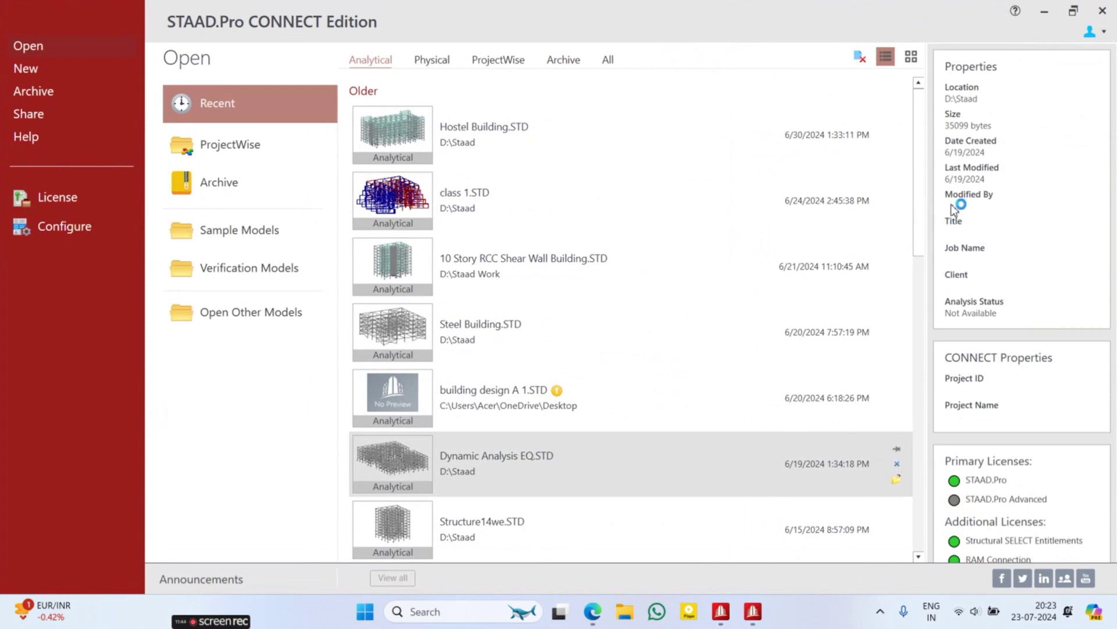
pyautogui.click(1107, 12)
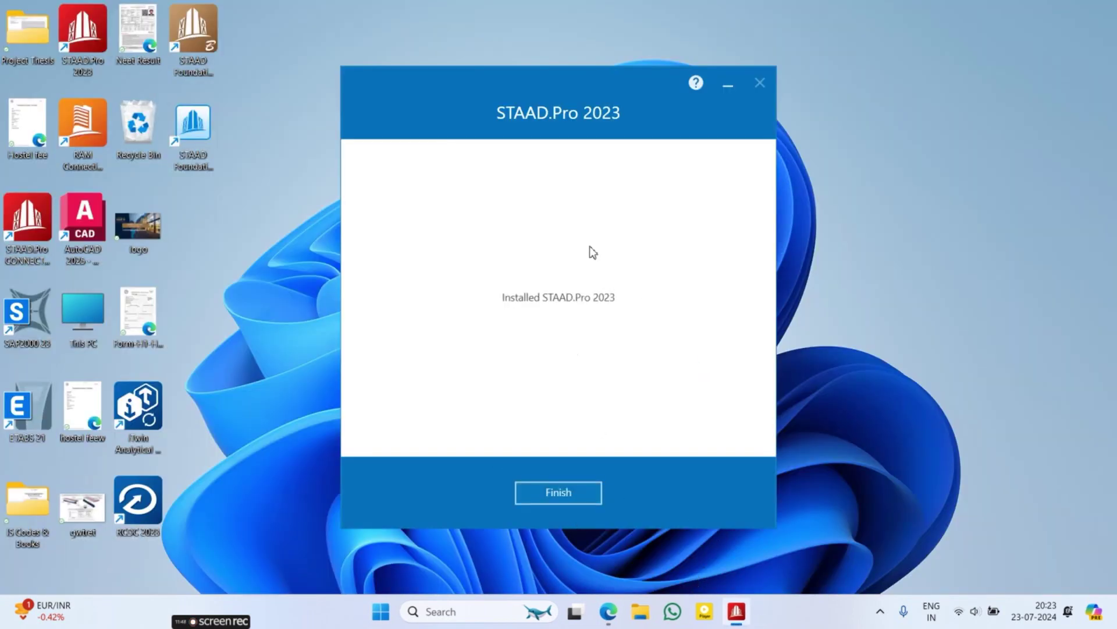
pyautogui.click(557, 503)
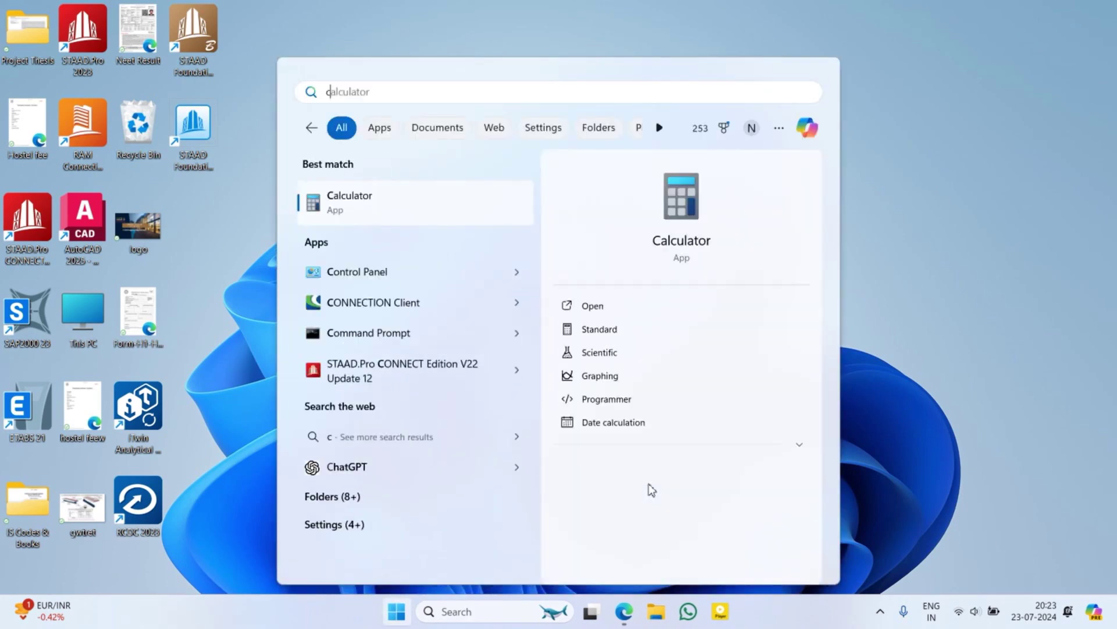
# Step: Complete the 'conn' search and launch the CONNECTION Client best match
pyautogui.write('onn')
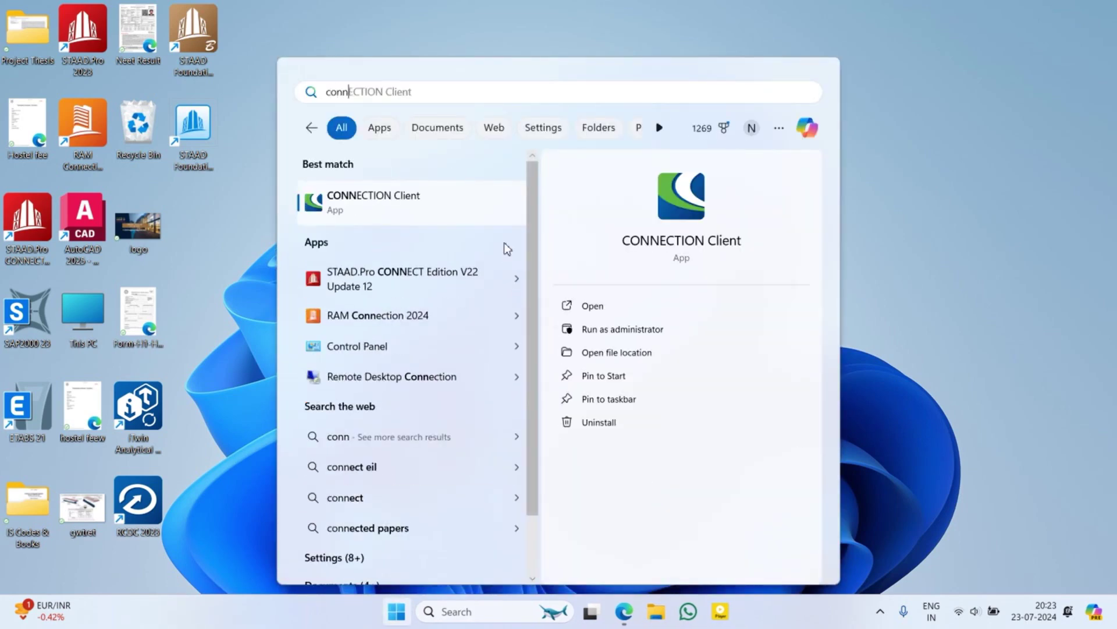
pyautogui.click(422, 202)
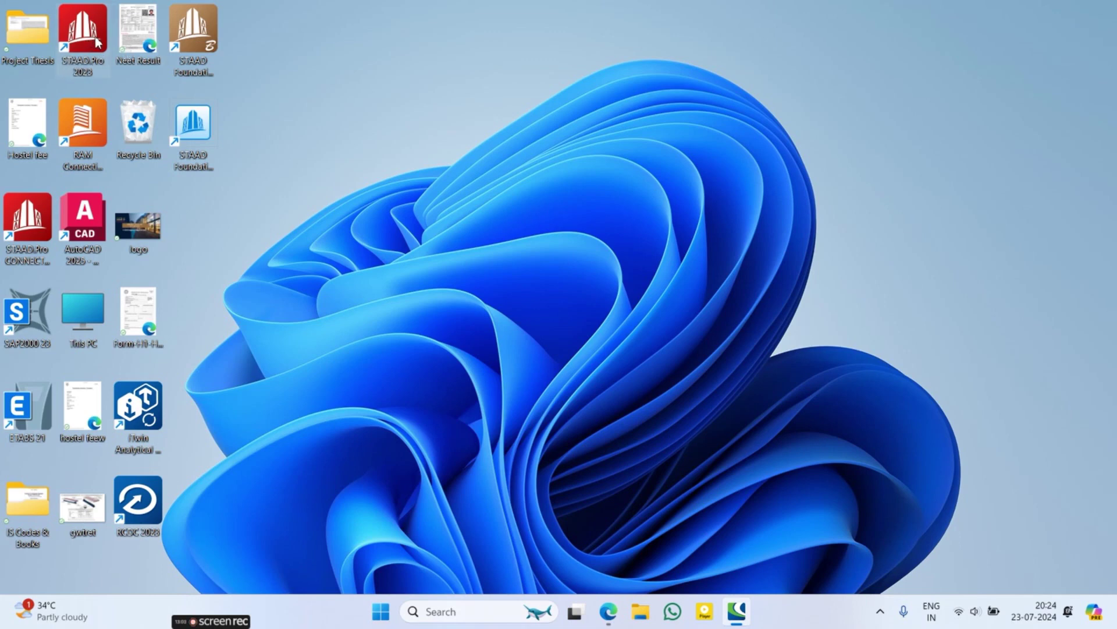
# Step: Let CONNECTION Client sign in, then restore the STAAD.Pro page in Bentley Software Downloads
pyautogui.click(33, 239)
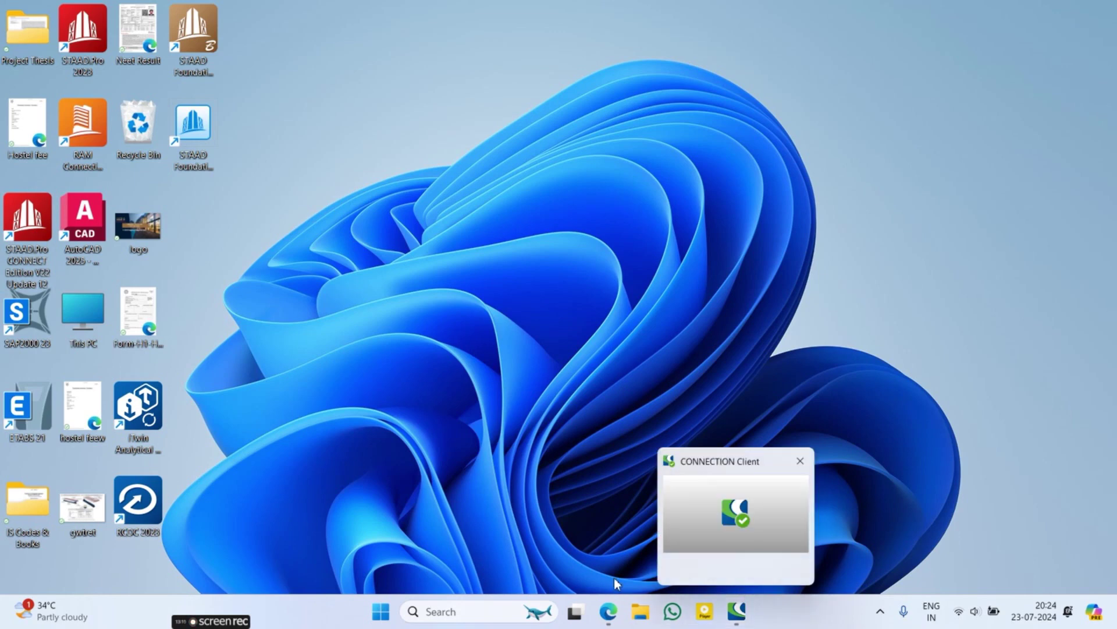
pyautogui.click(608, 617)
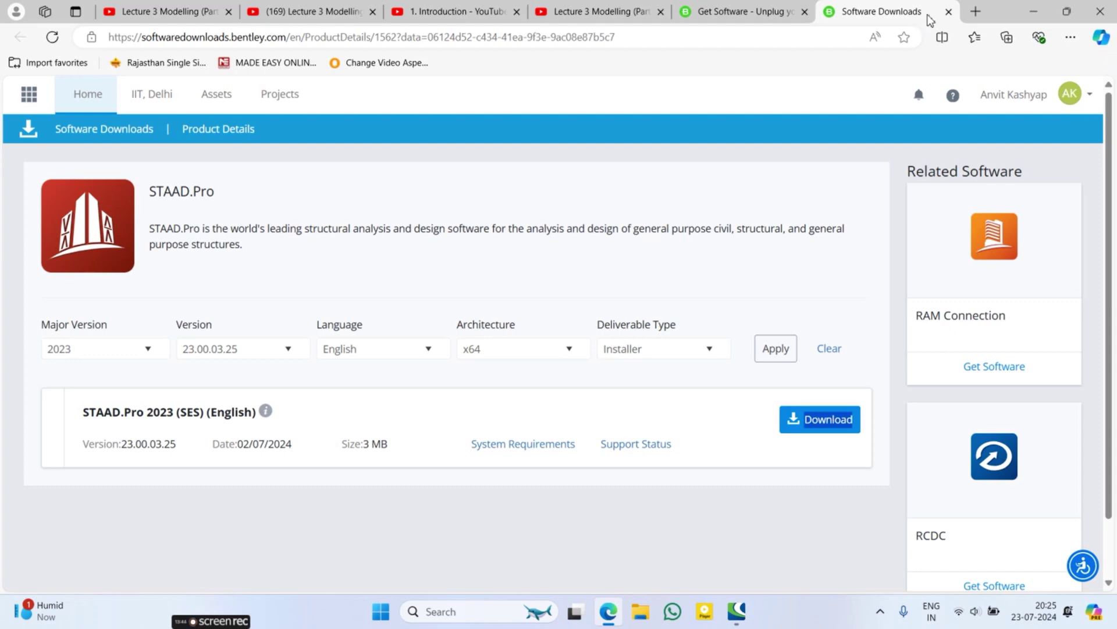
pyautogui.click(973, 13)
pyautogui.write('ben')
pyautogui.press('Return')
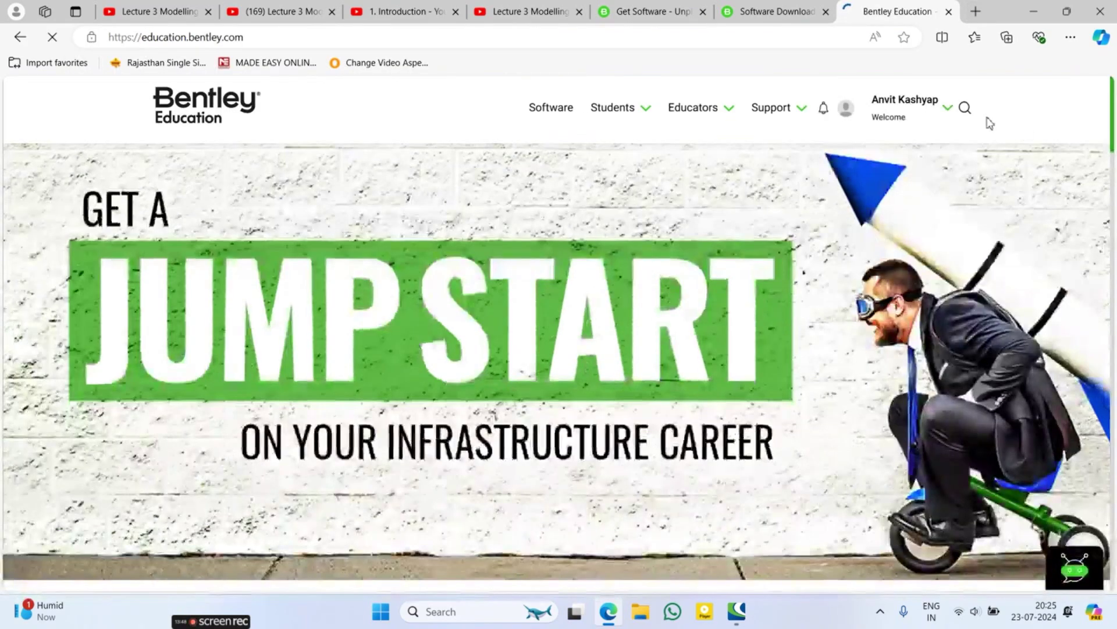
pyautogui.moveTo(891, 114)
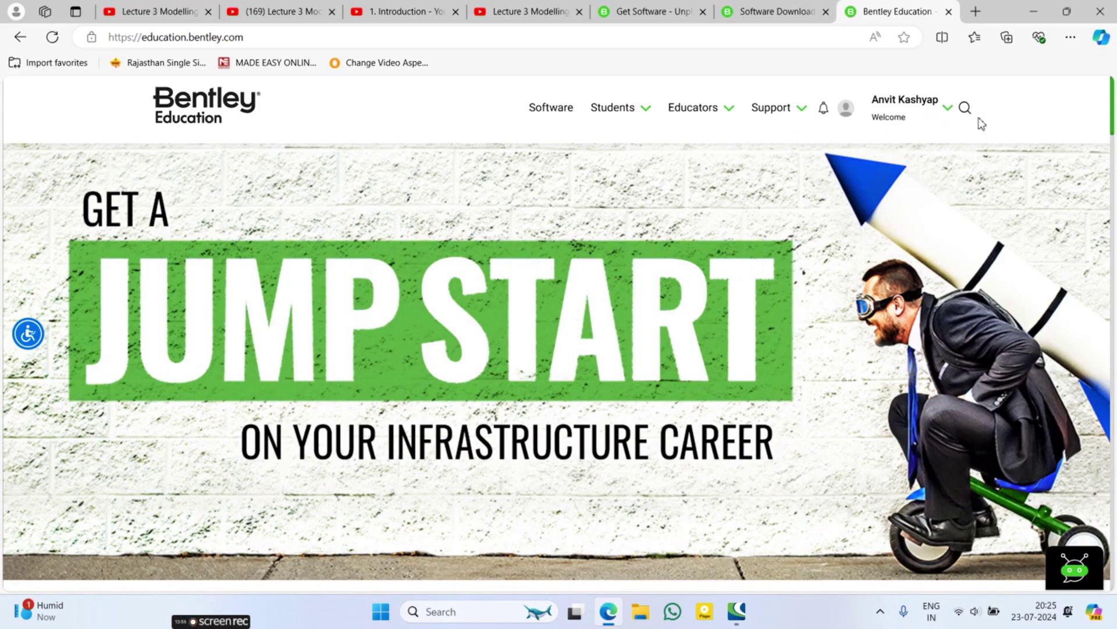
pyautogui.click(949, 11)
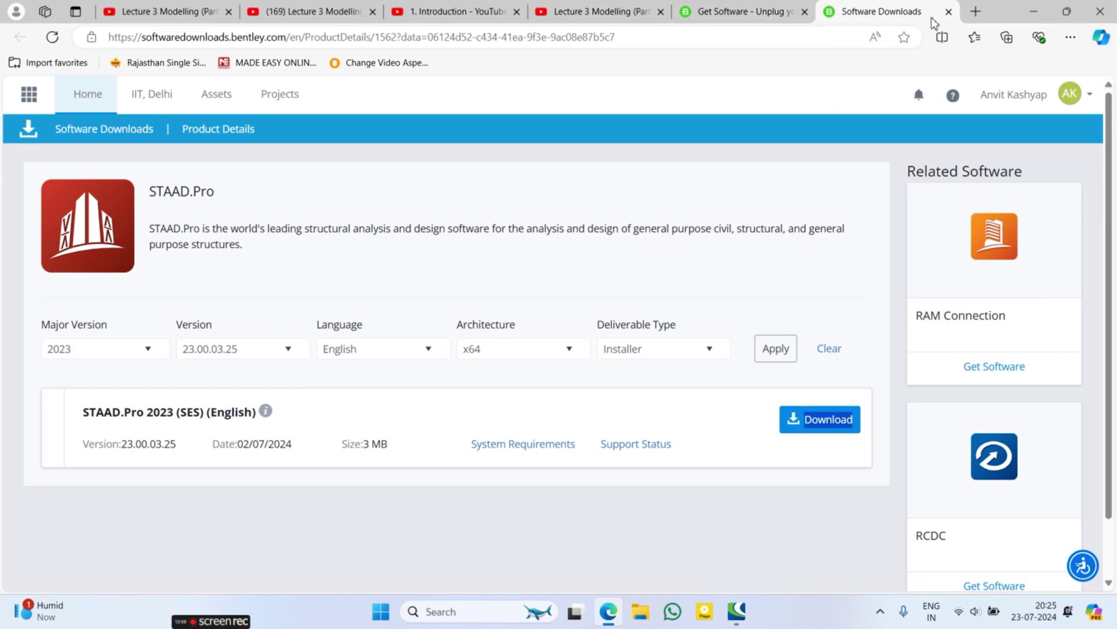